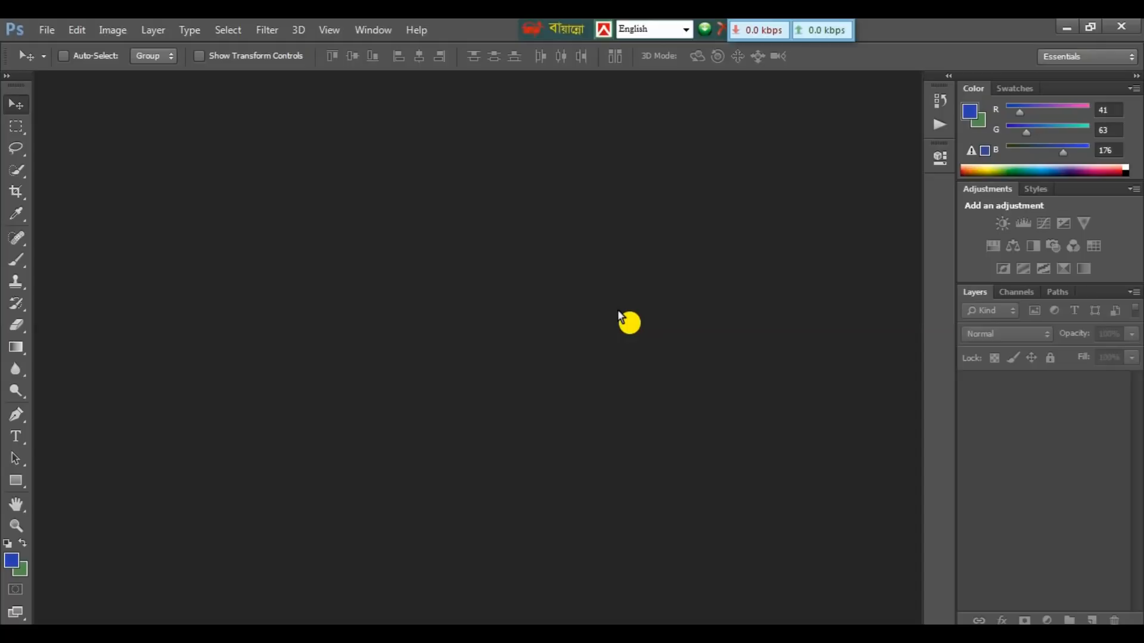
Examine the contents of the desktop folders New folder (2) and New folder, close both windows, and return to Photoshop.
click(1065, 28)
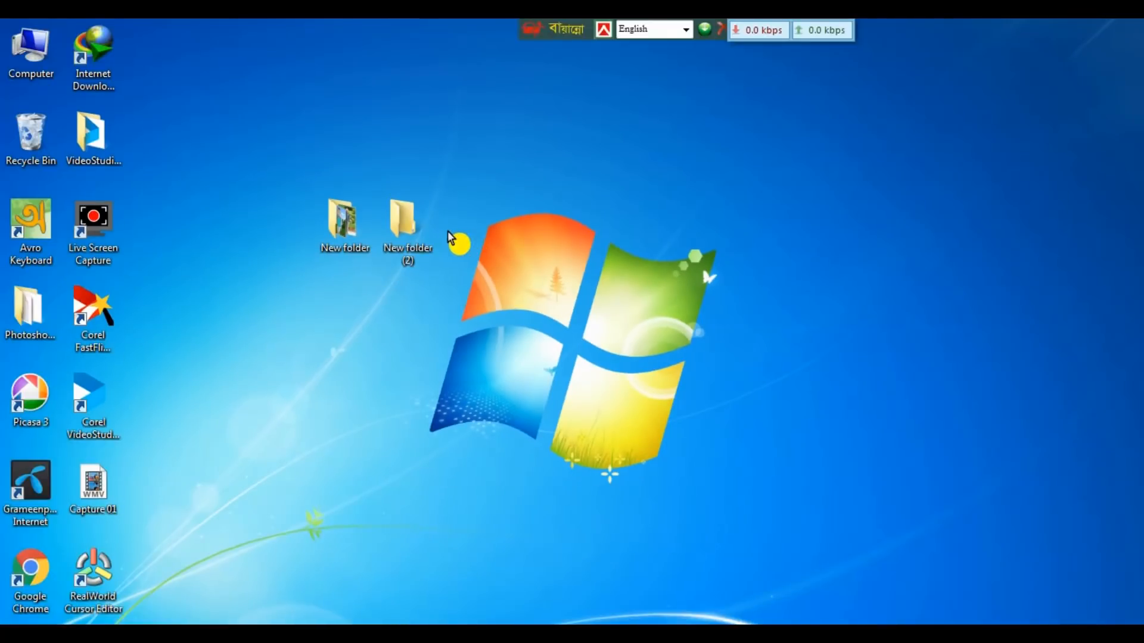
double_click(416, 230)
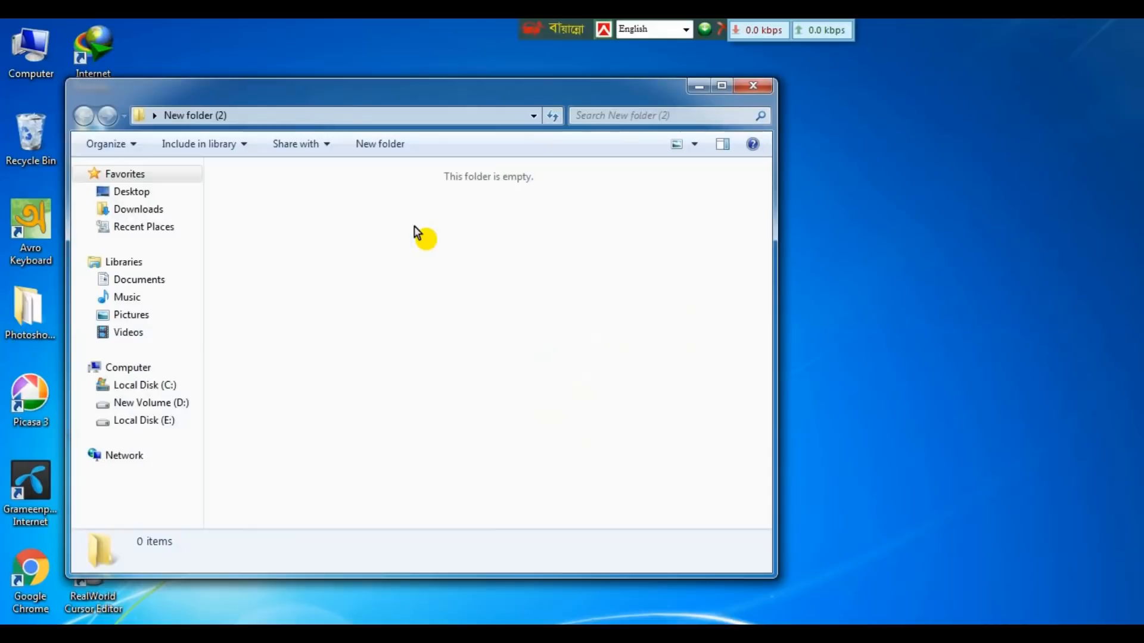
drag(521, 95, 854, 106)
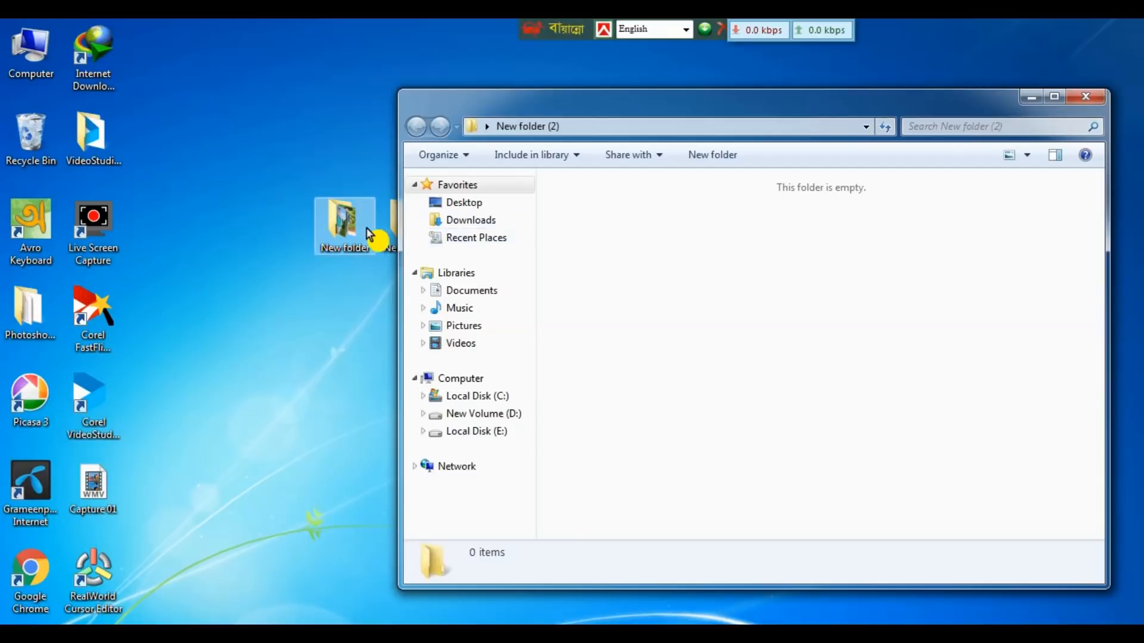
double_click(346, 226)
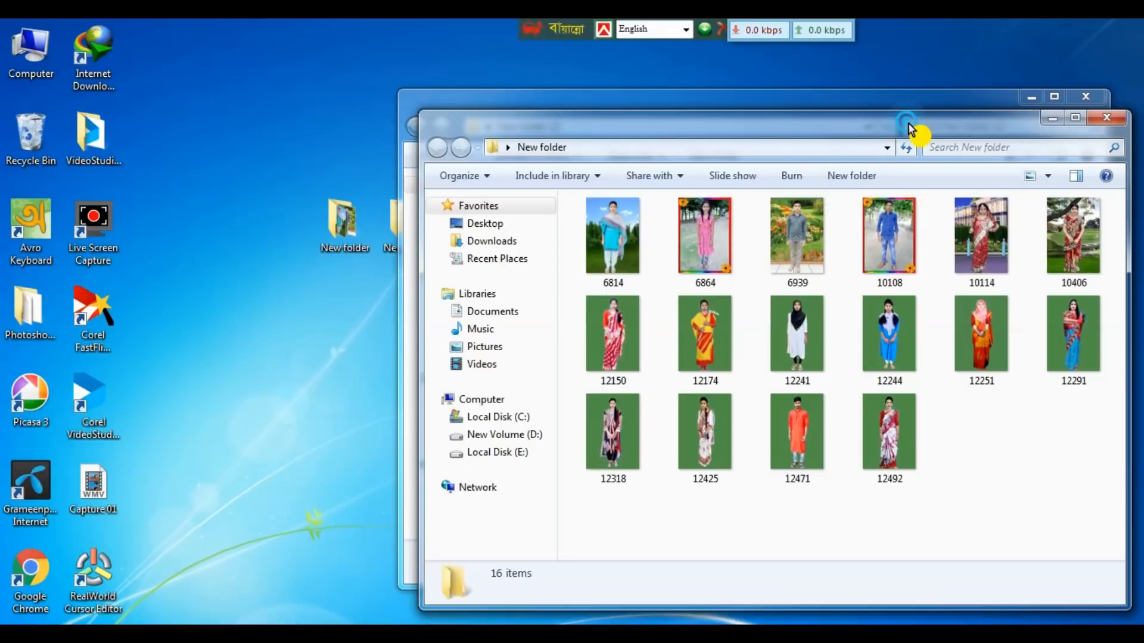
drag(908, 128, 686, 126)
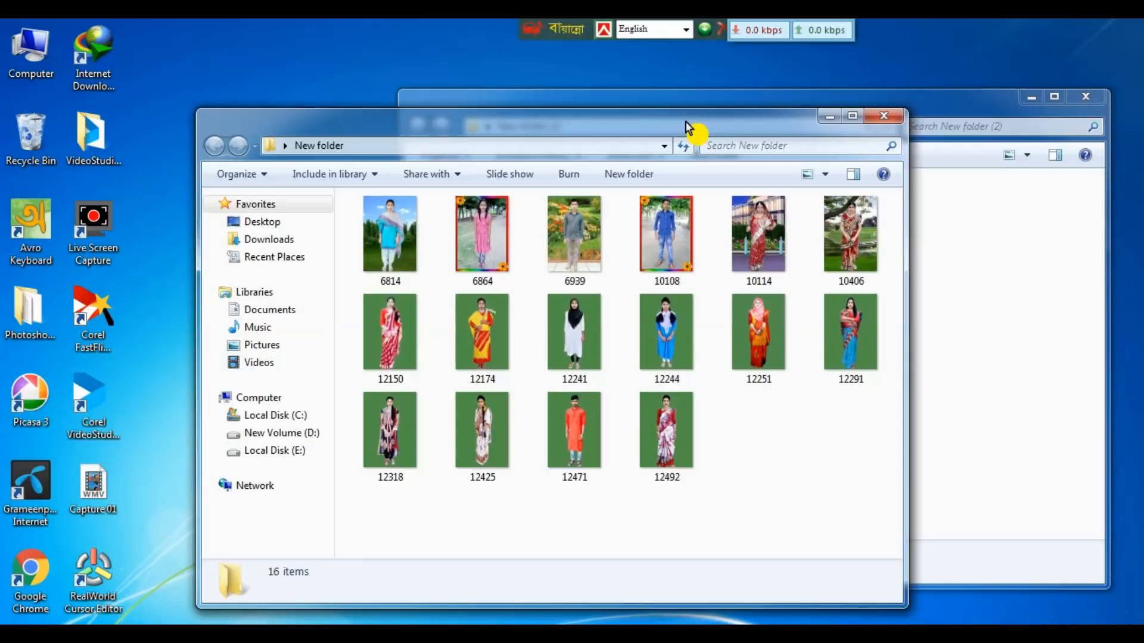
click(884, 116)
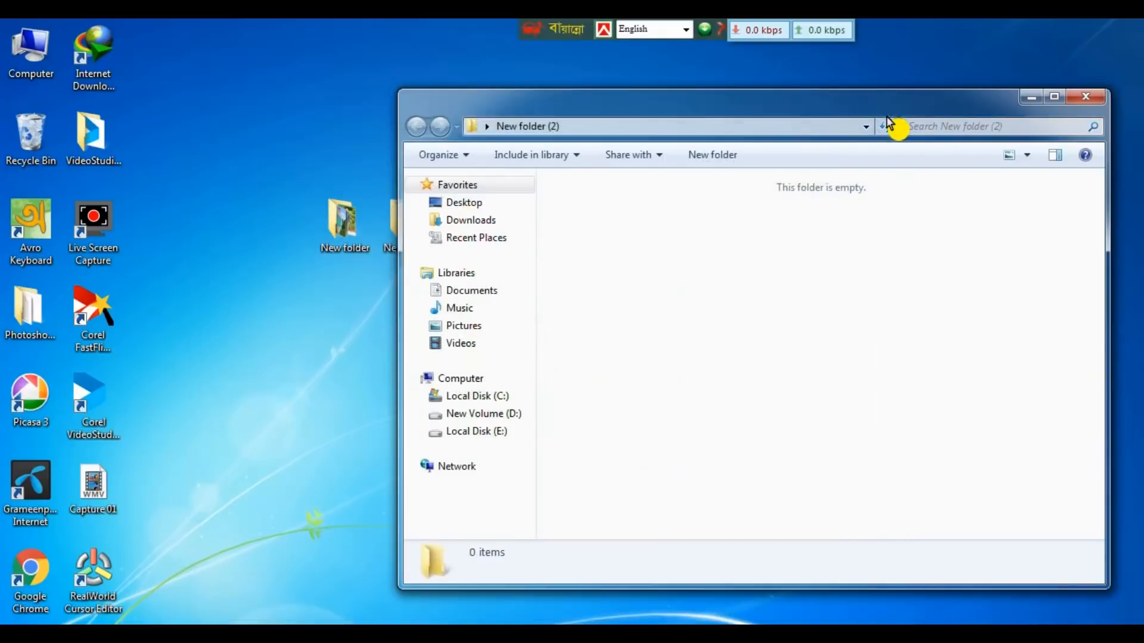
click(1086, 97)
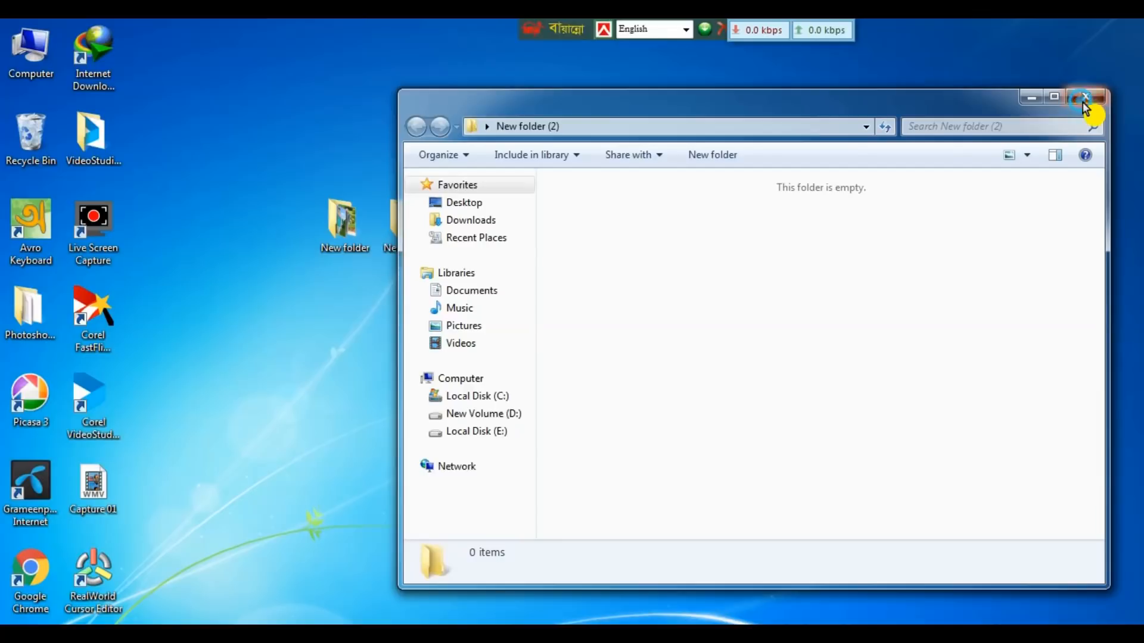
click(324, 634)
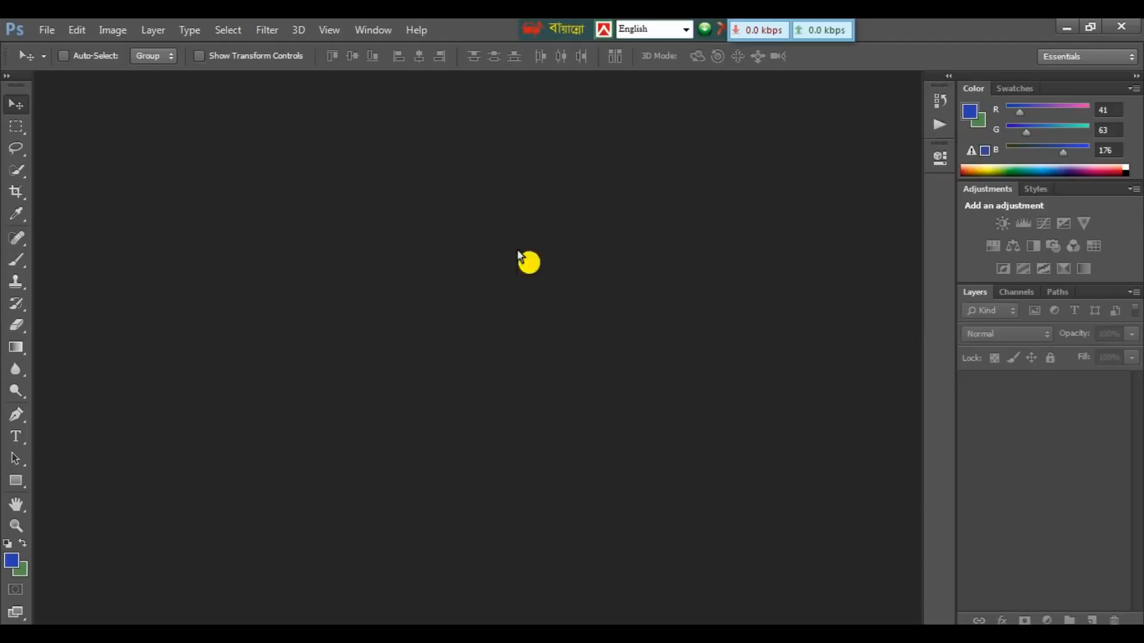
Open the photo 6814 from New folder and display the Actions panel.
double_click(438, 256)
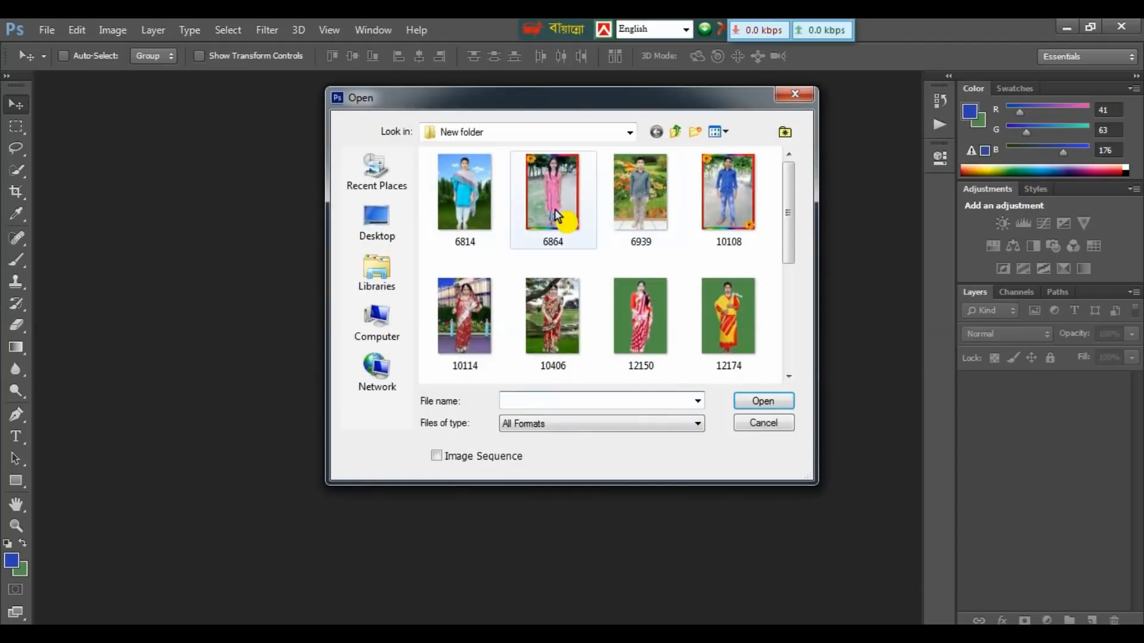
double_click(451, 202)
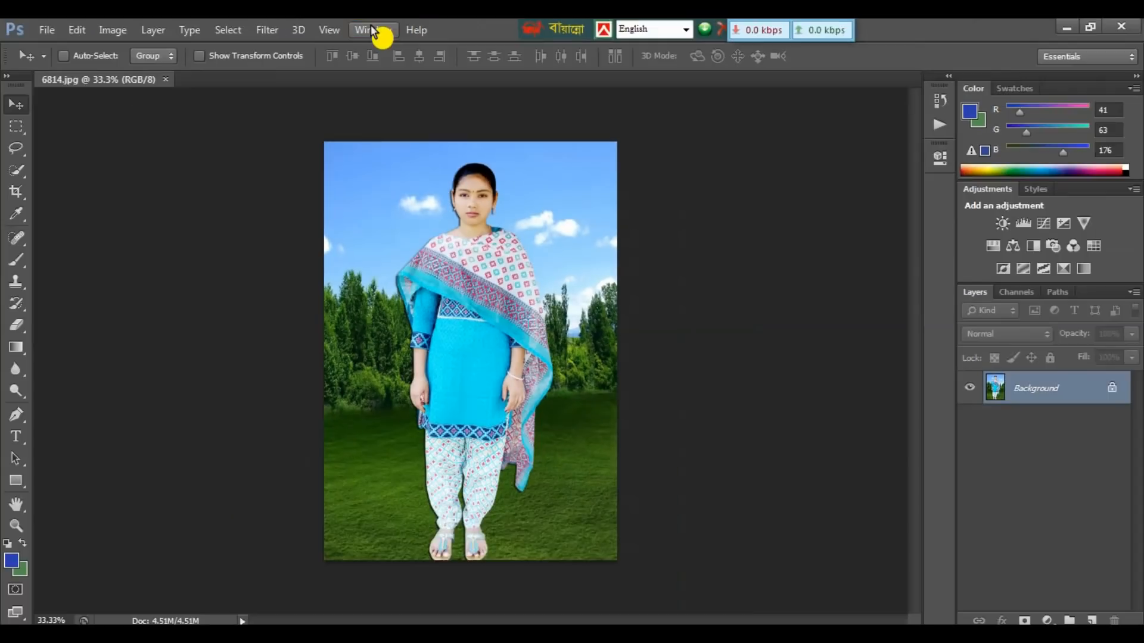
click(373, 30)
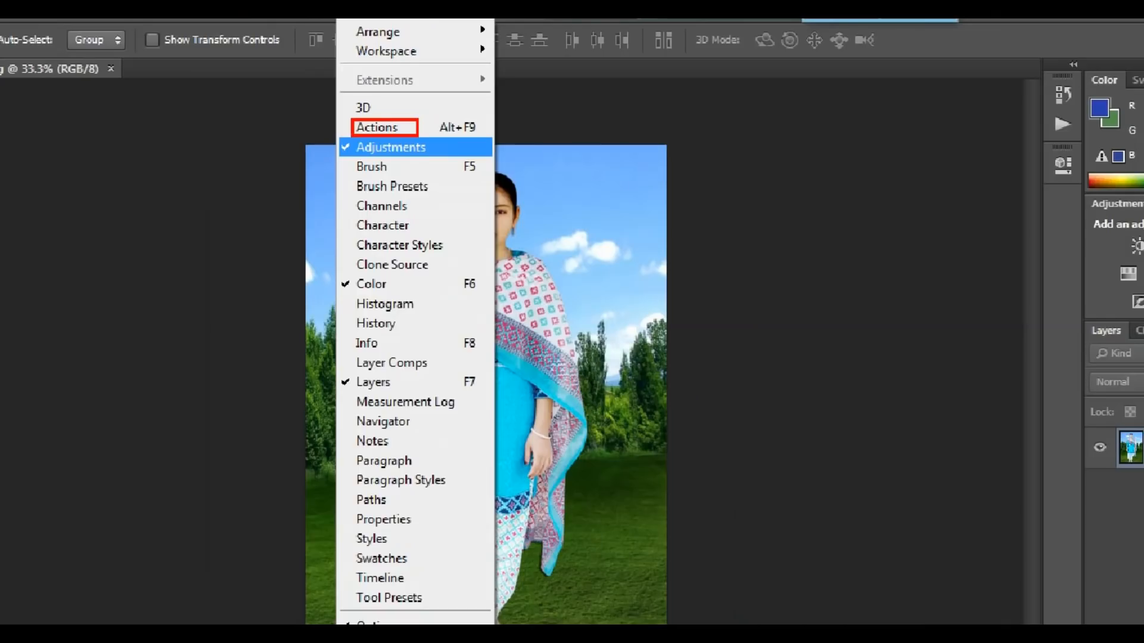
click(341, 136)
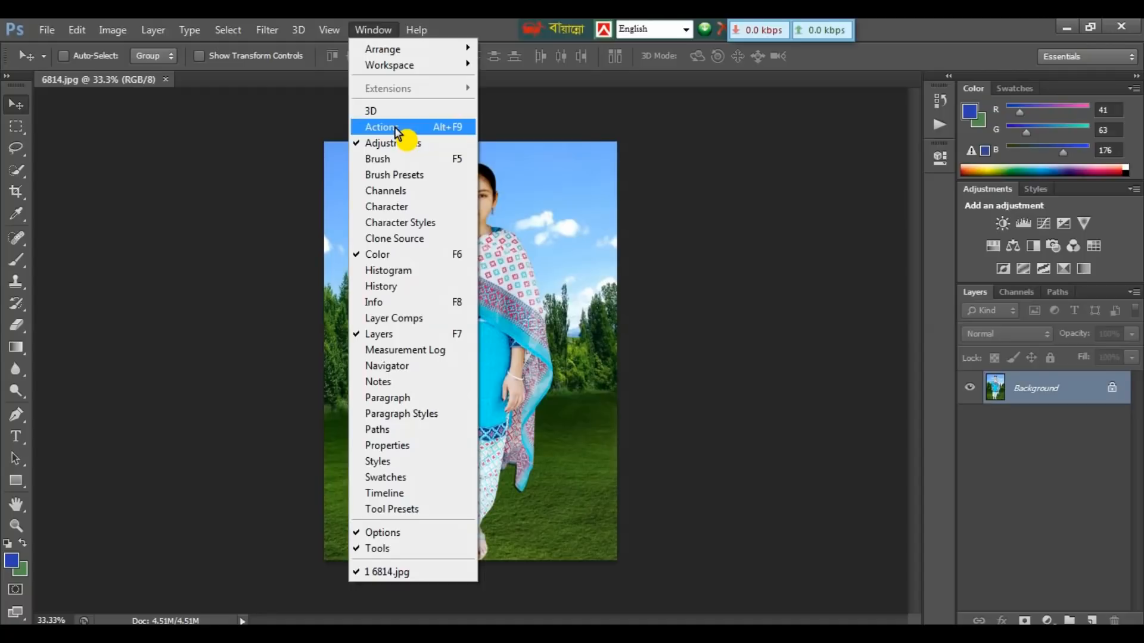
click(396, 127)
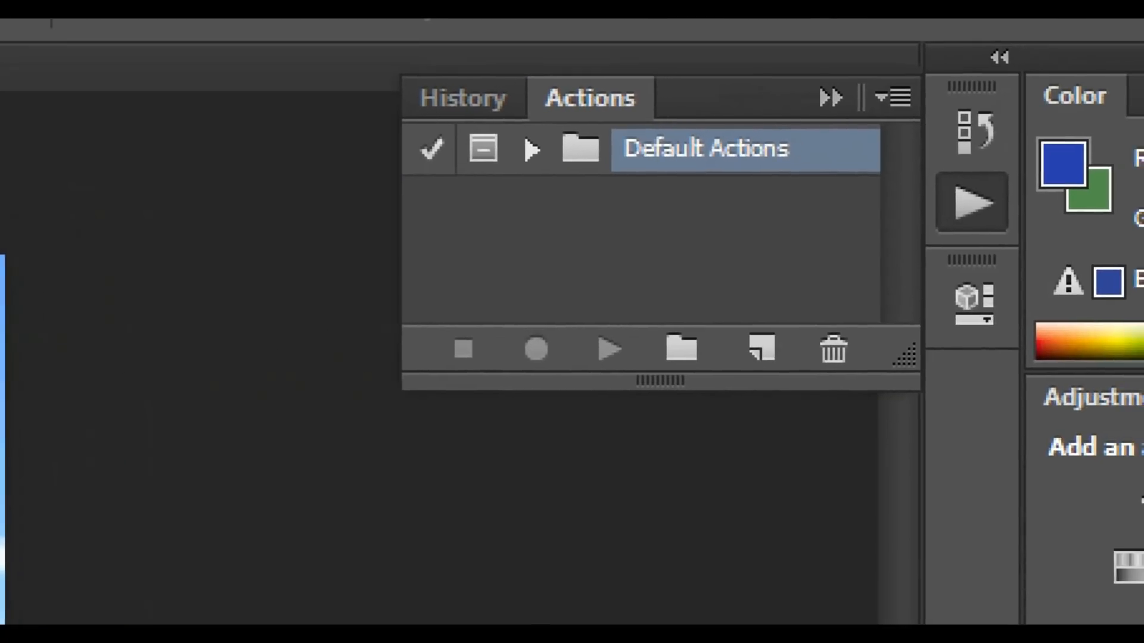
click(922, 86)
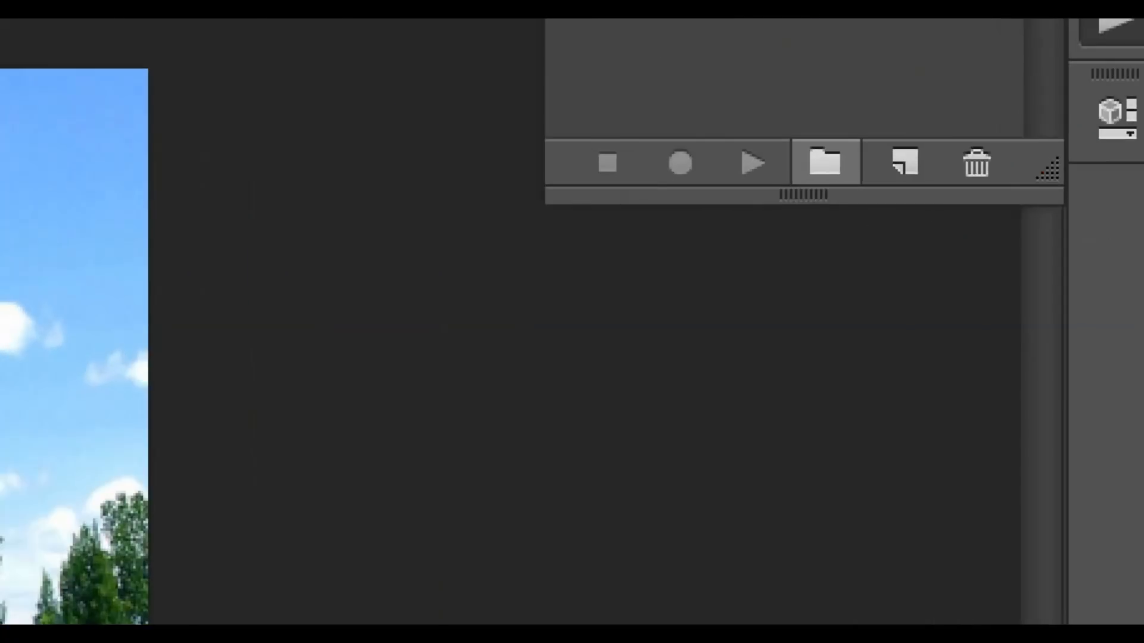
Create a new action set named PP.
click(841, 173)
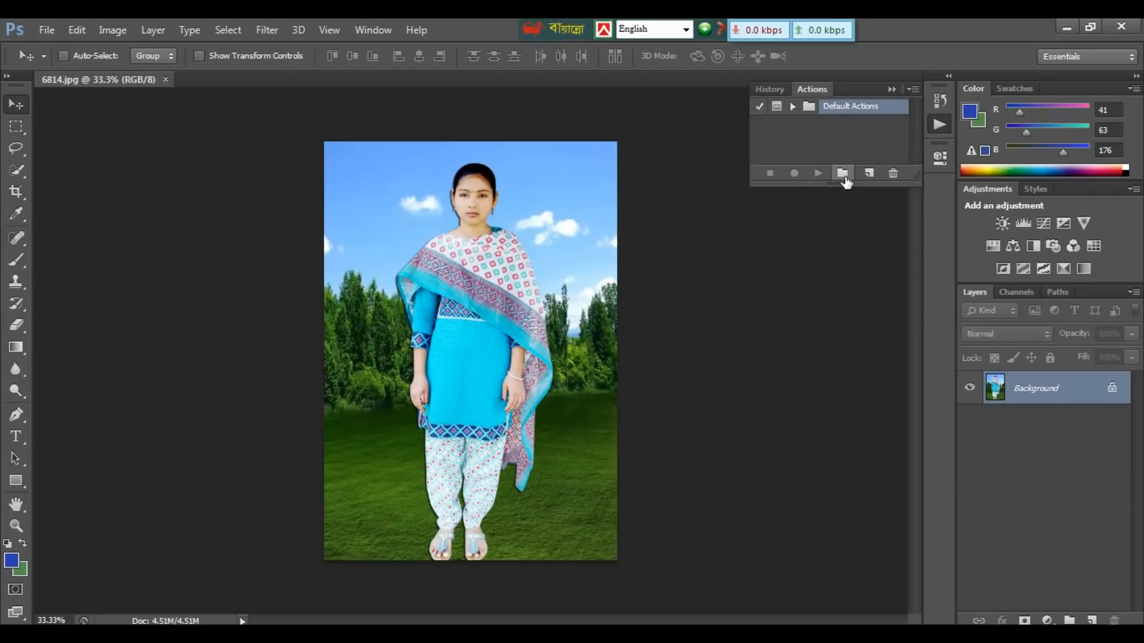
click(844, 177)
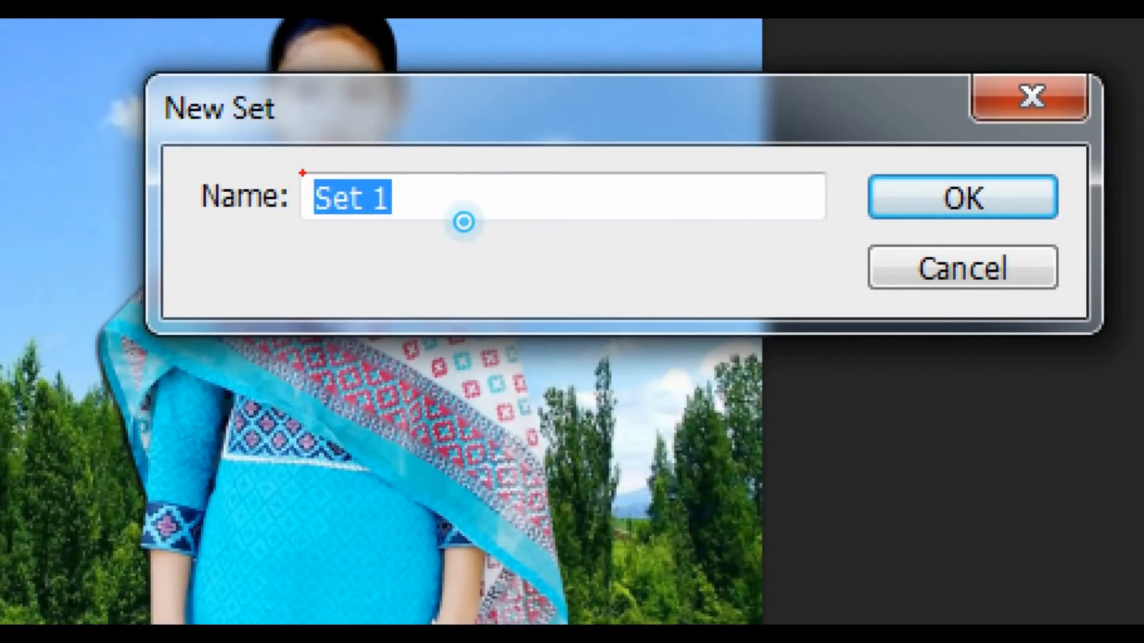
drag(298, 168, 429, 235)
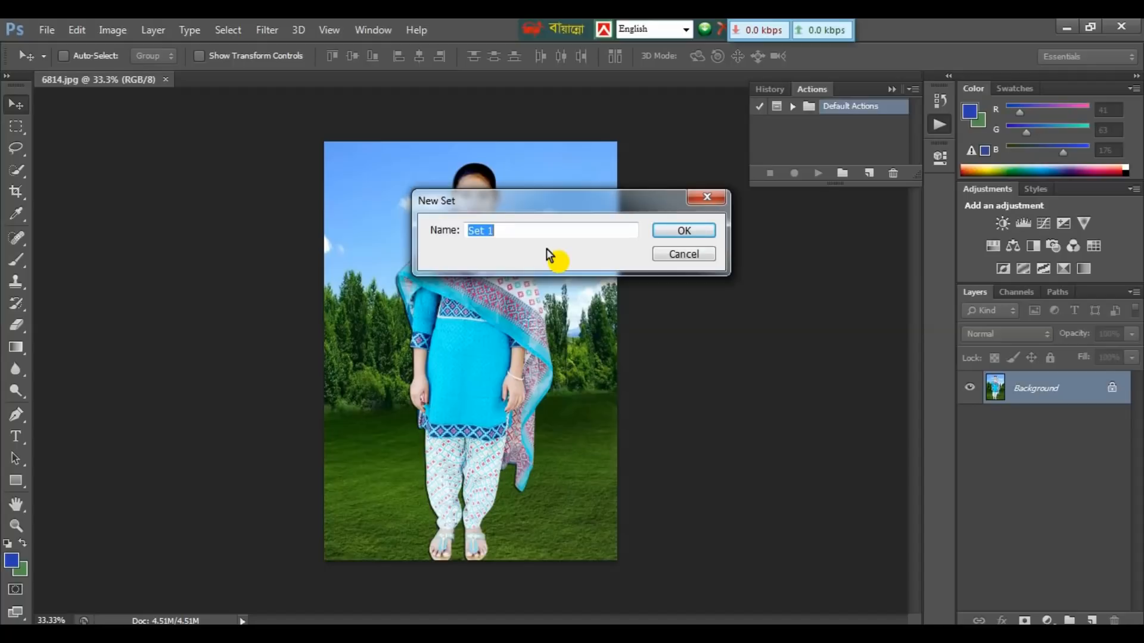
text(PP)
click(673, 233)
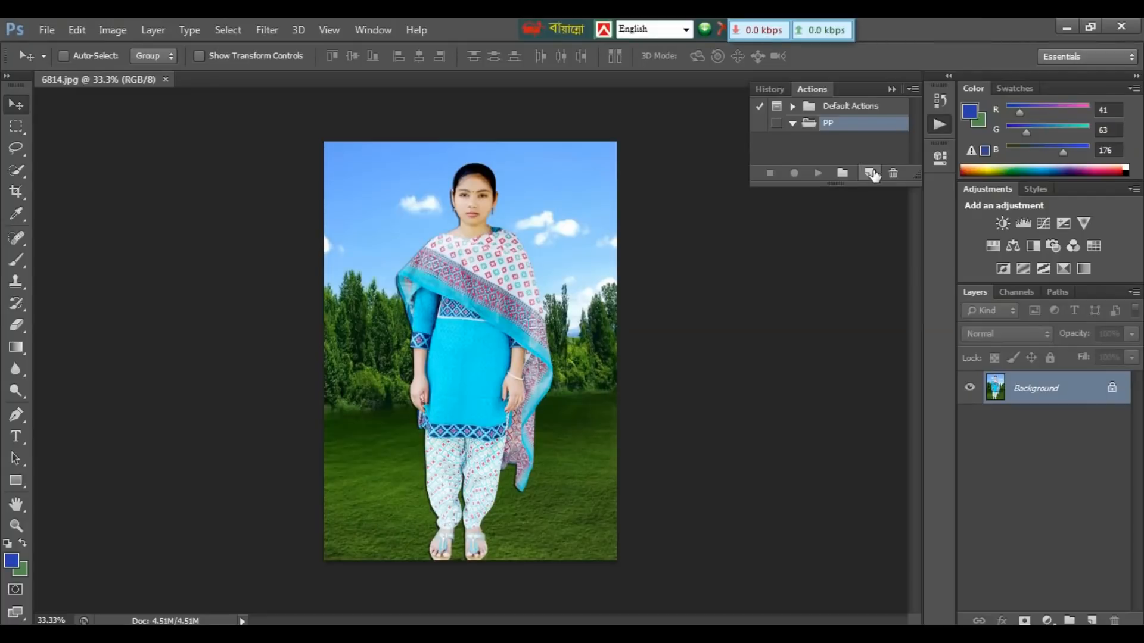
Create a new action named Passport in the PP set and start recording it.
click(870, 172)
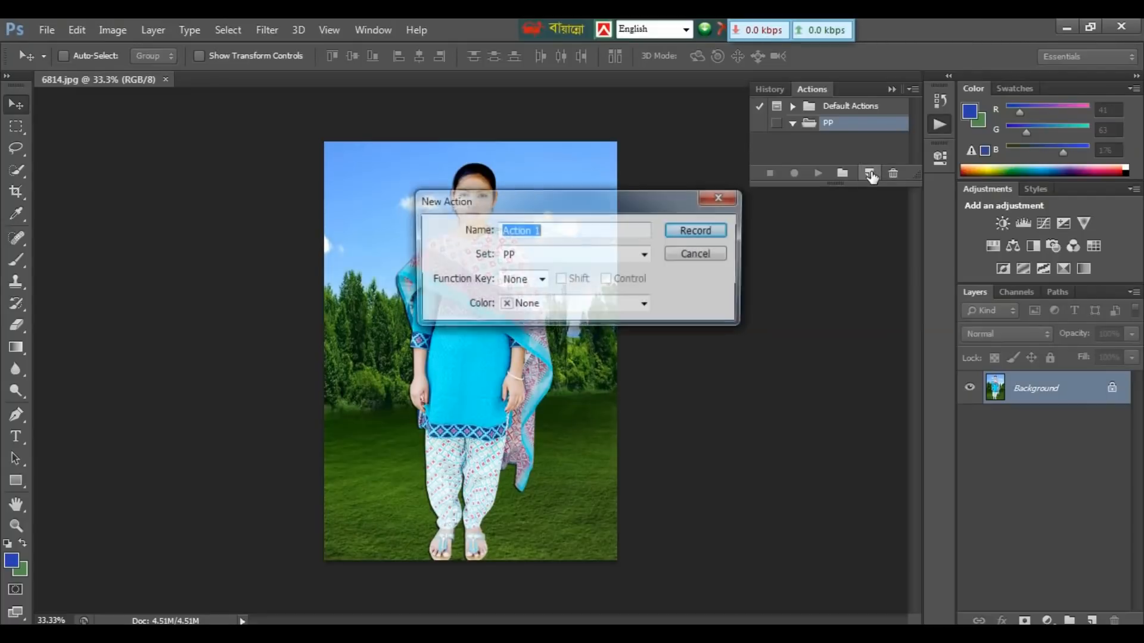
drag(655, 196, 632, 172)
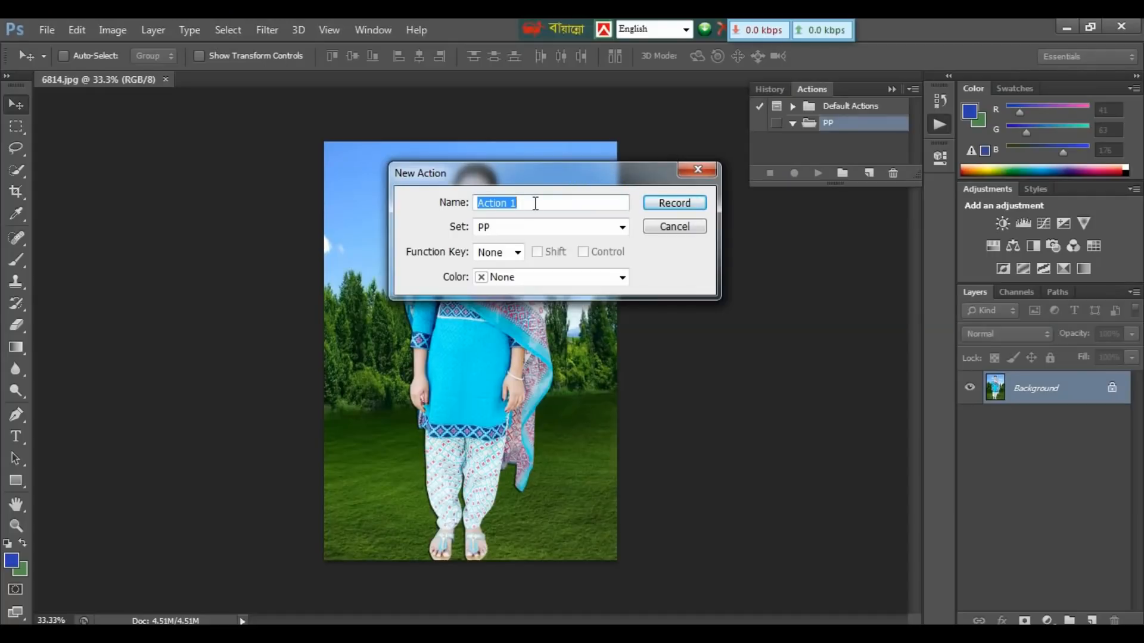
text(Passport)
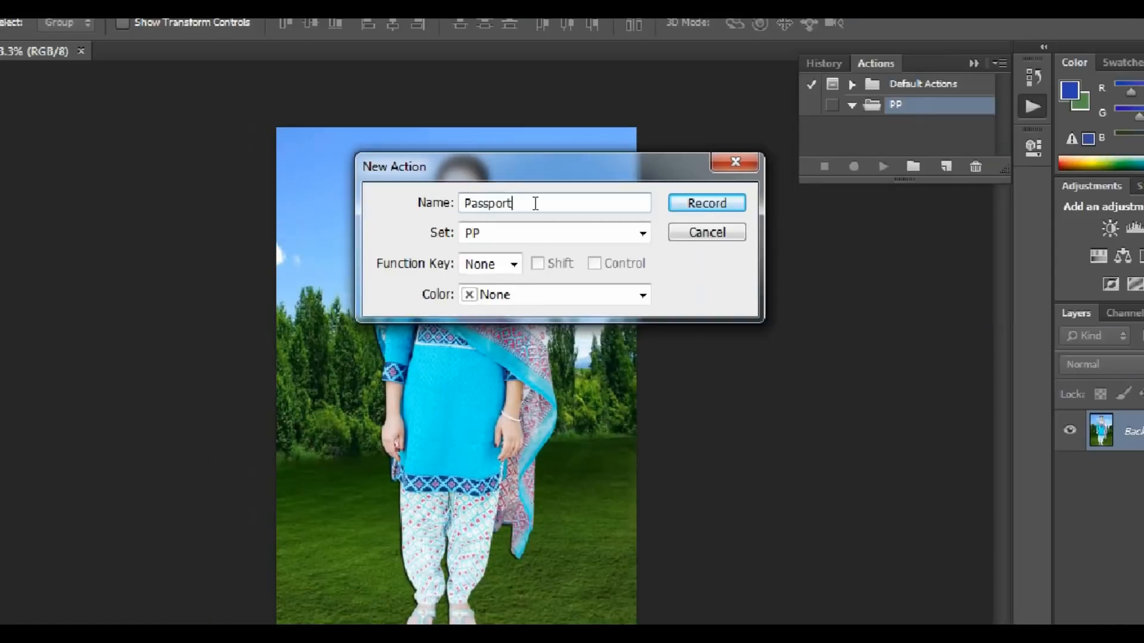
click(1070, 276)
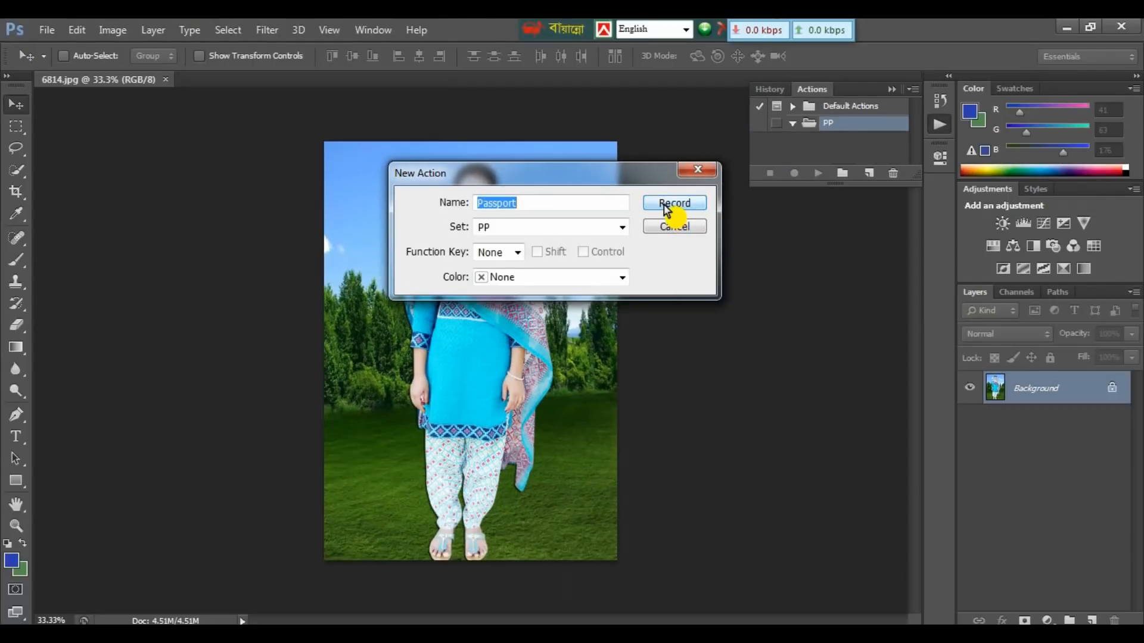
click(676, 200)
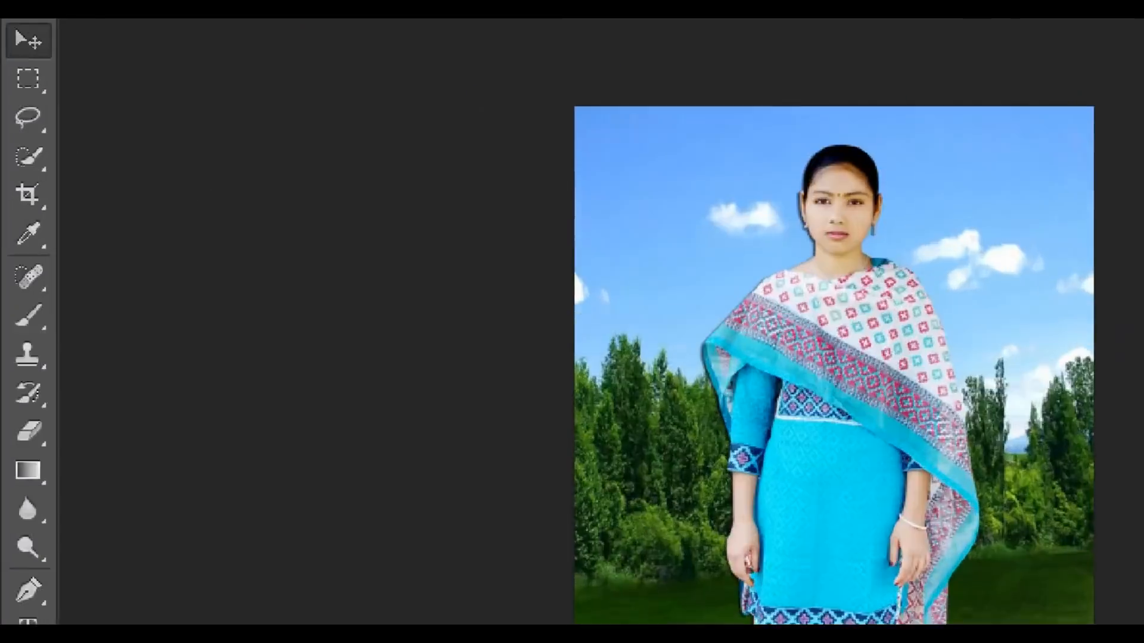
Set up the Crop tool with a width of 40 mm, a height of 50 mm and a resolution of 300 px/in.
click(18, 196)
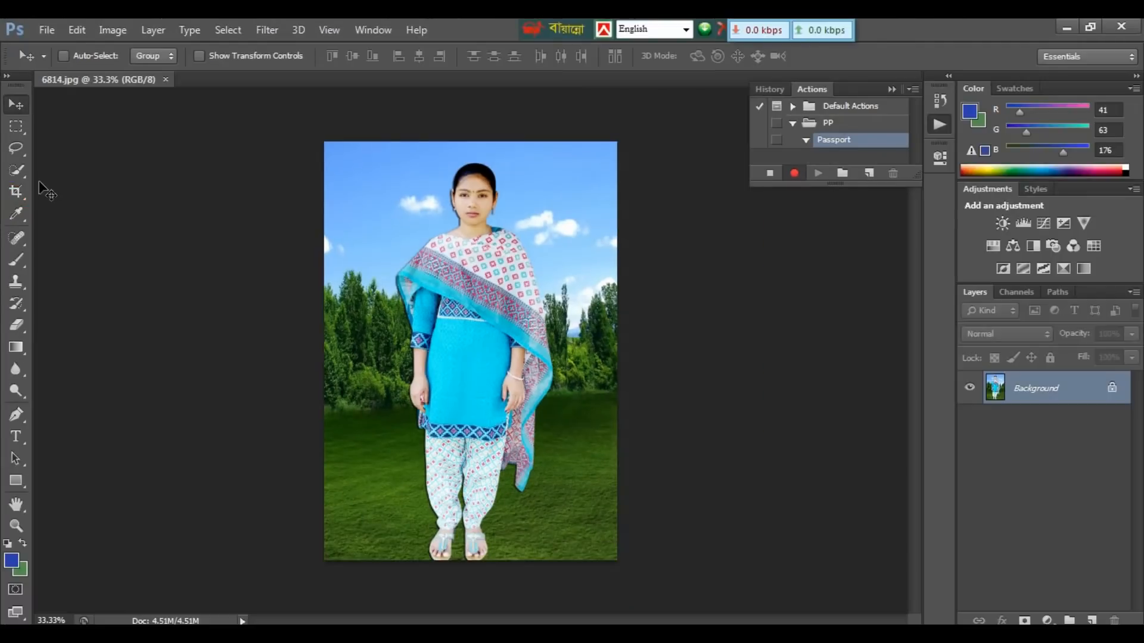
click(16, 191)
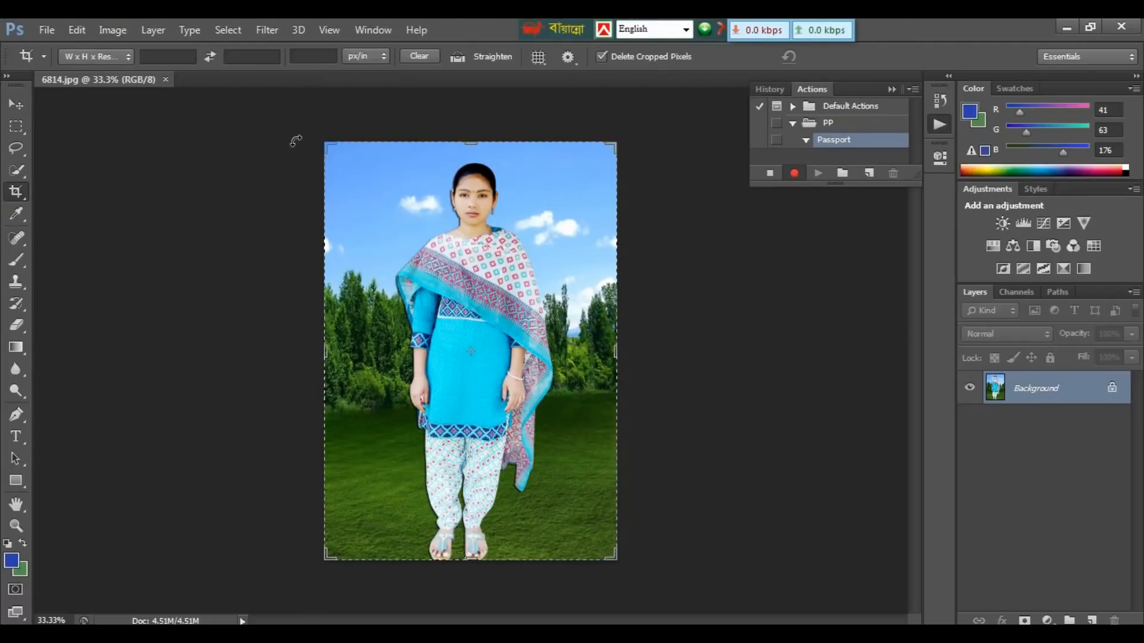
click(249, 77)
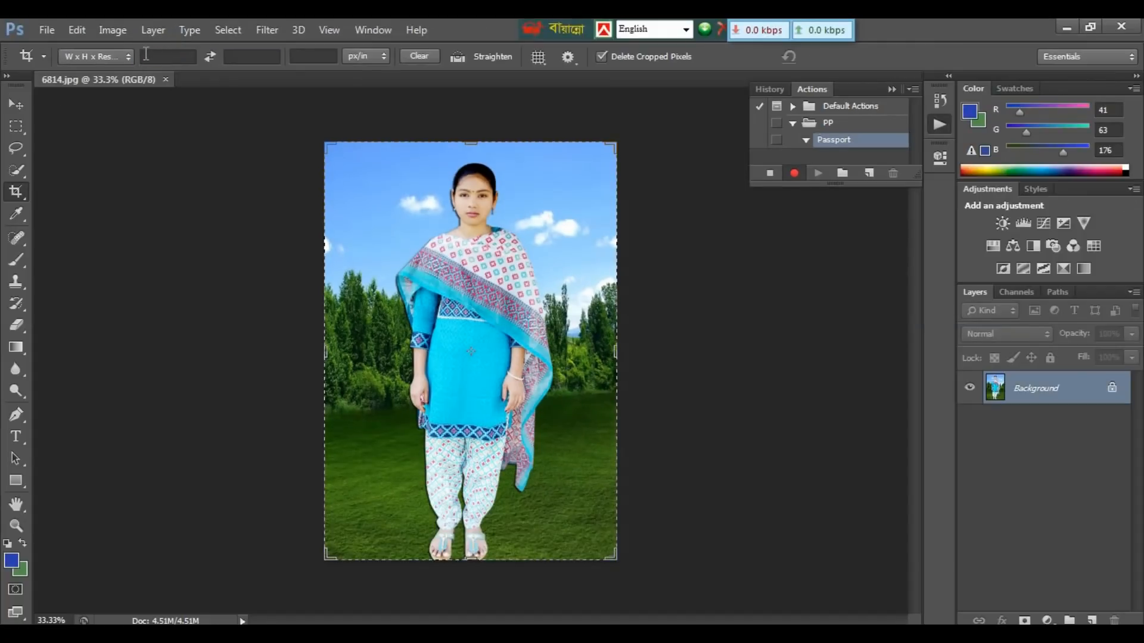
click(146, 56)
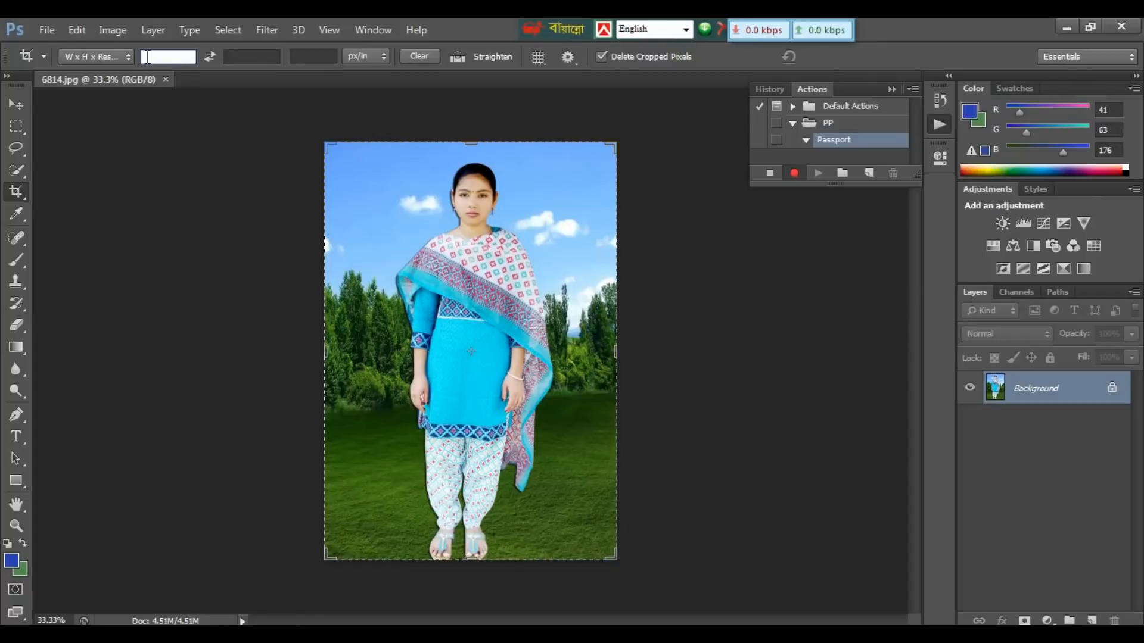
text(4)
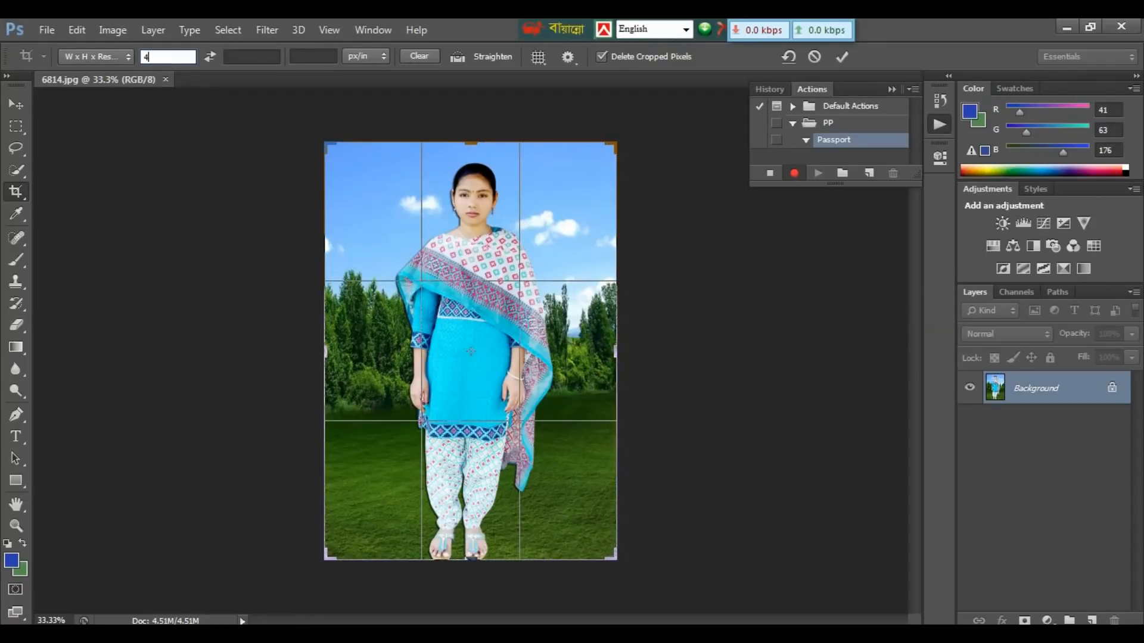
text(0mm)
click(238, 57)
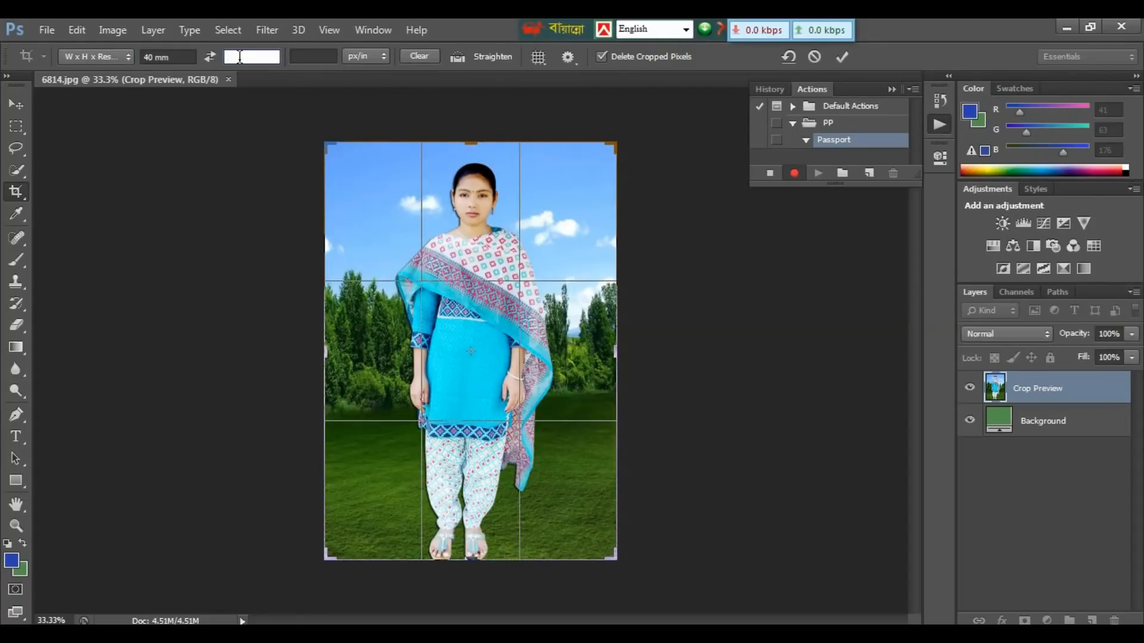
text(50mm)
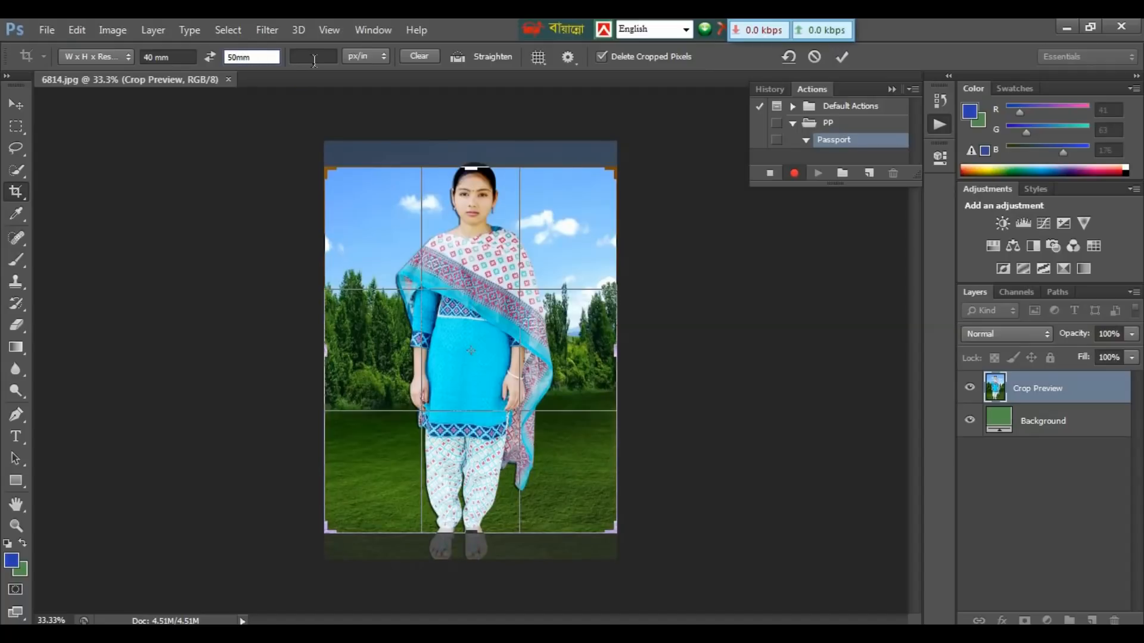
click(313, 60)
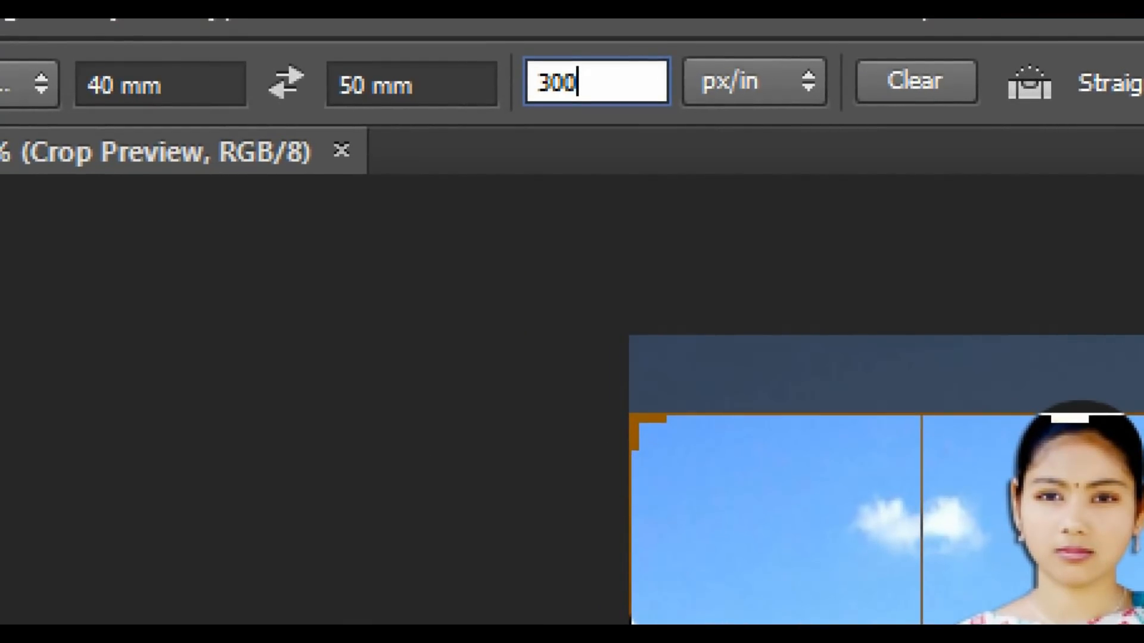
key(Return)
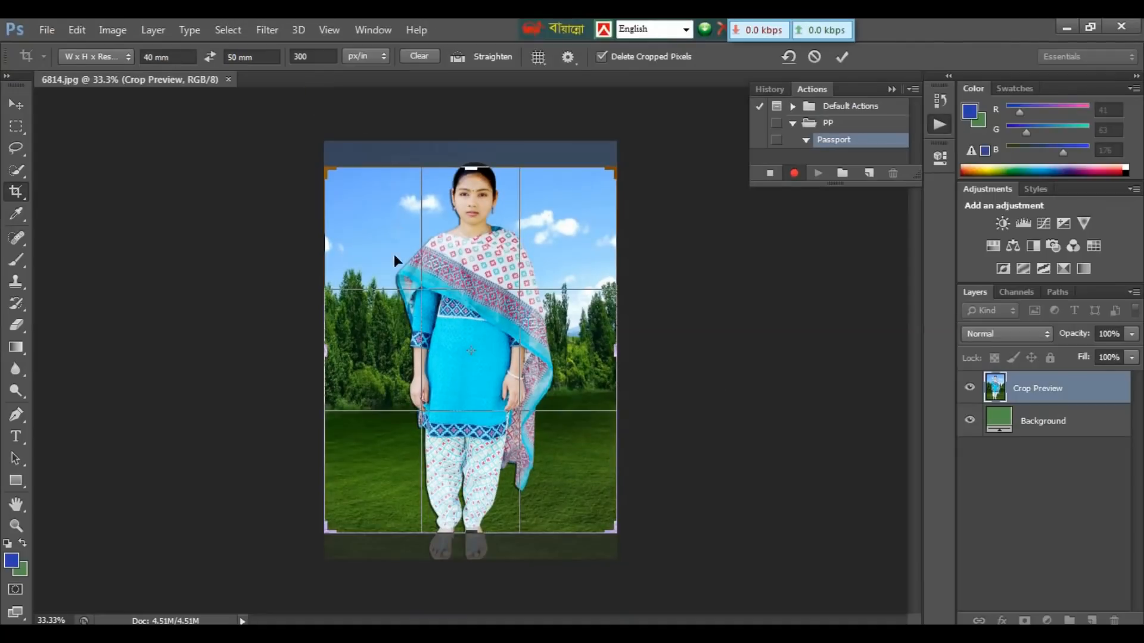
Crop the photo to the woman's head and shoulders in portrait orientation, keeping the 40 × 50 mm frame.
key(x)
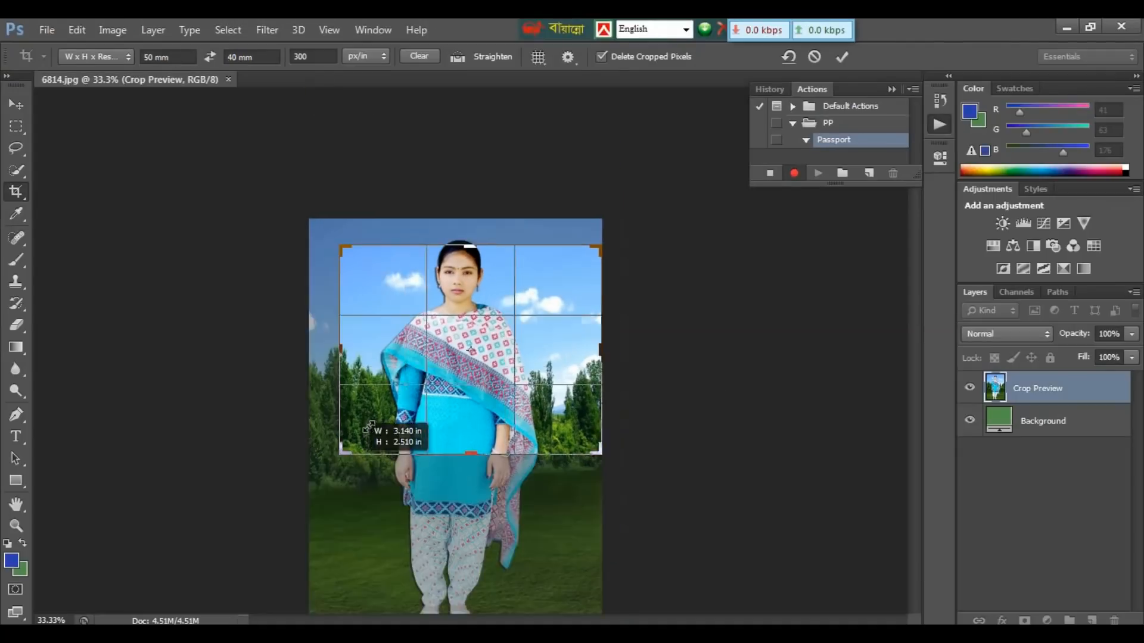
drag(345, 455, 377, 426)
key(x)
drag(566, 426, 524, 416)
drag(425, 286, 418, 279)
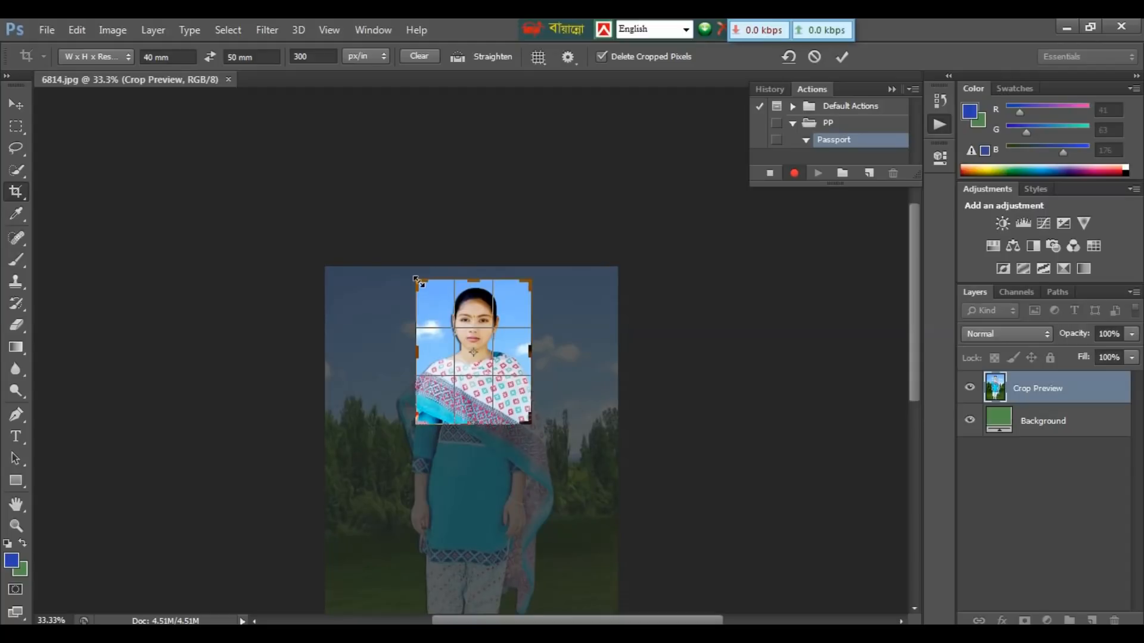
key(Return)
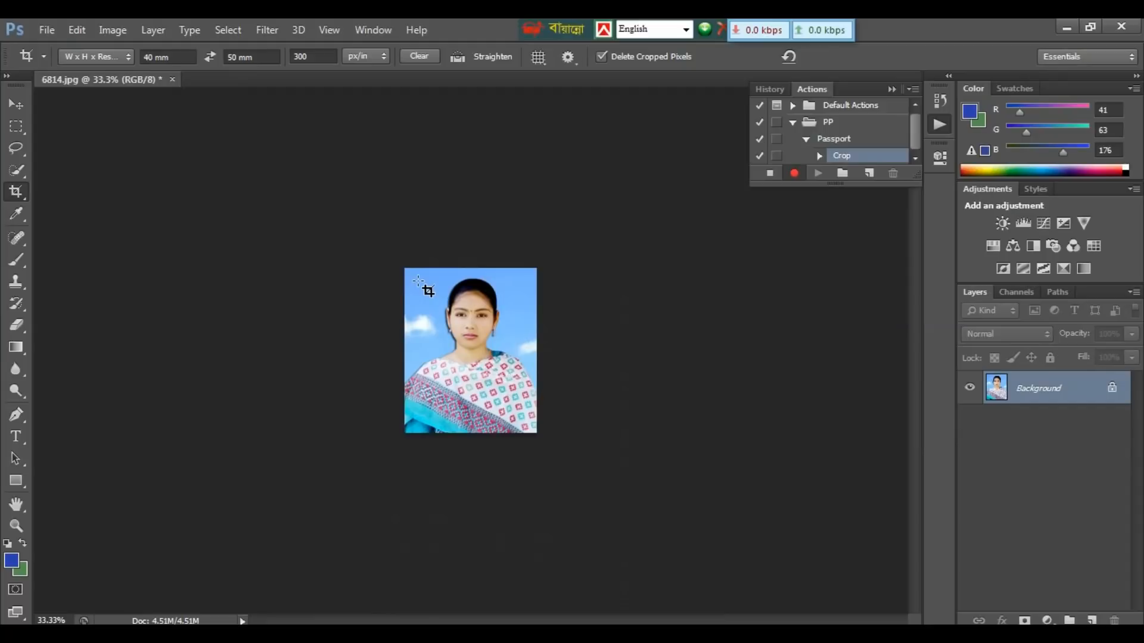
Brighten the cropped photo with a Curves adjustment on the RGB channel, raising input 121 to output 152.
key(ctrl+plus)
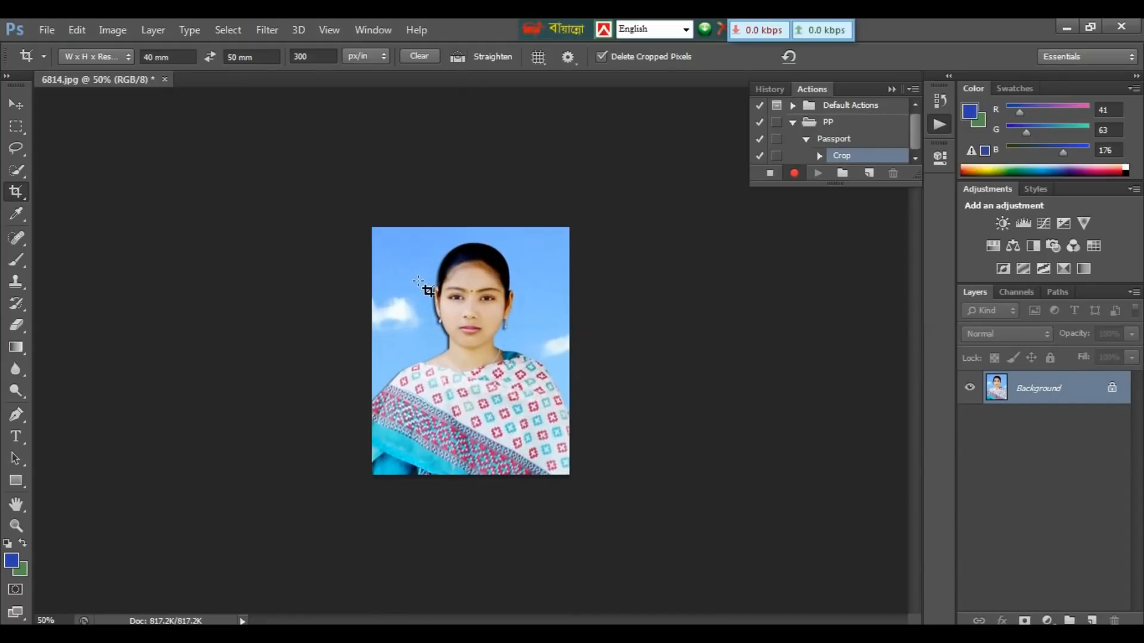
key(ctrl+plus)
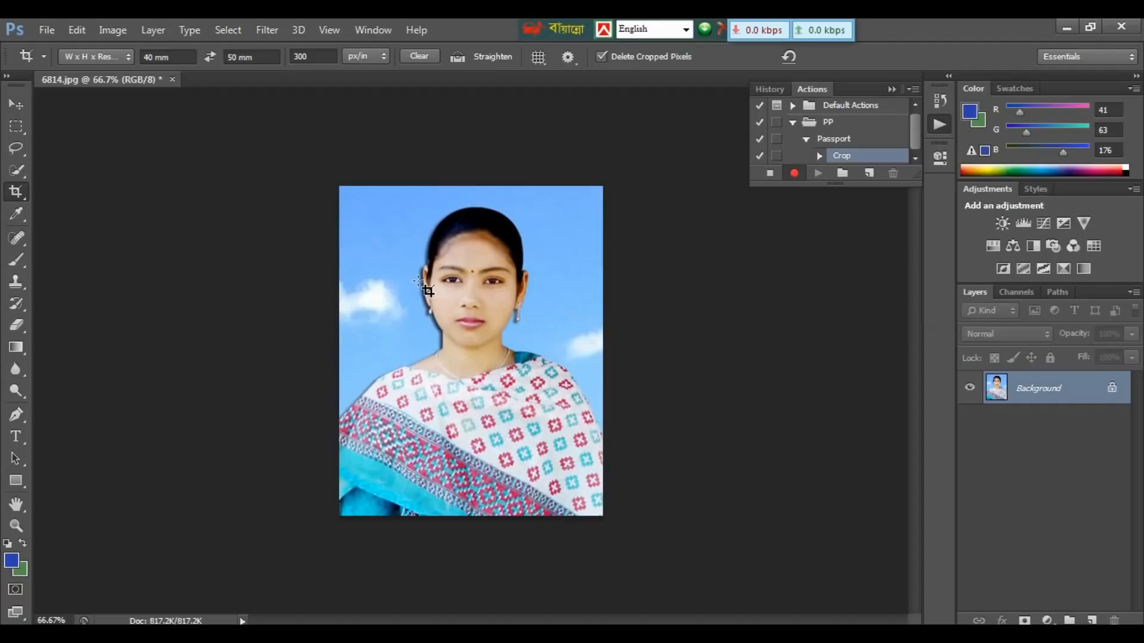
key(ctrl)
key(ctrl+m)
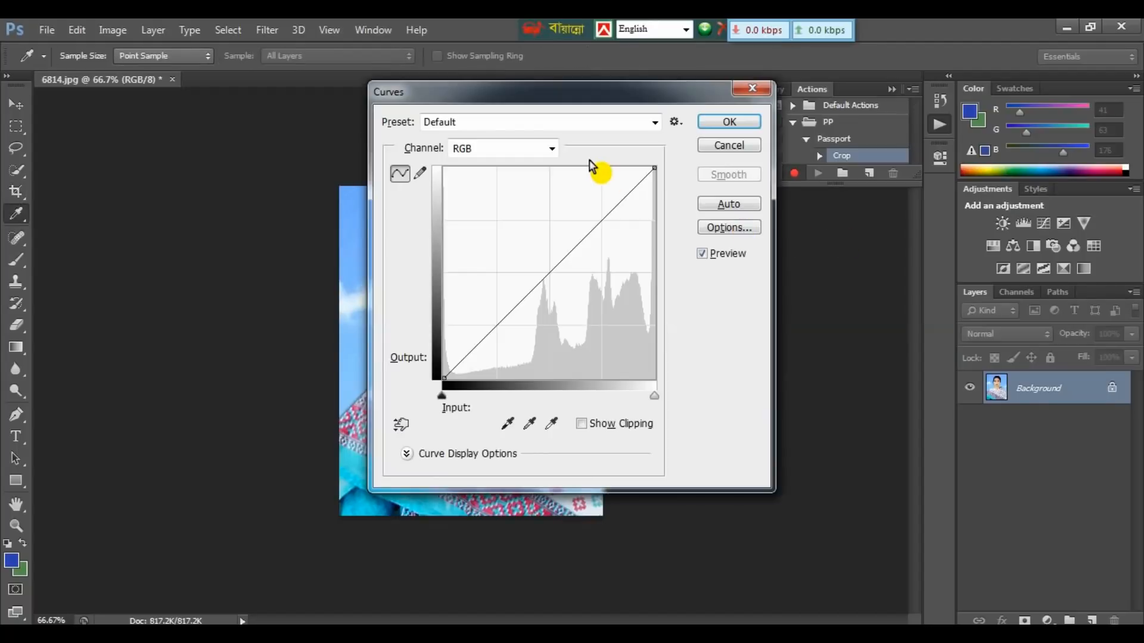
drag(532, 103, 771, 105)
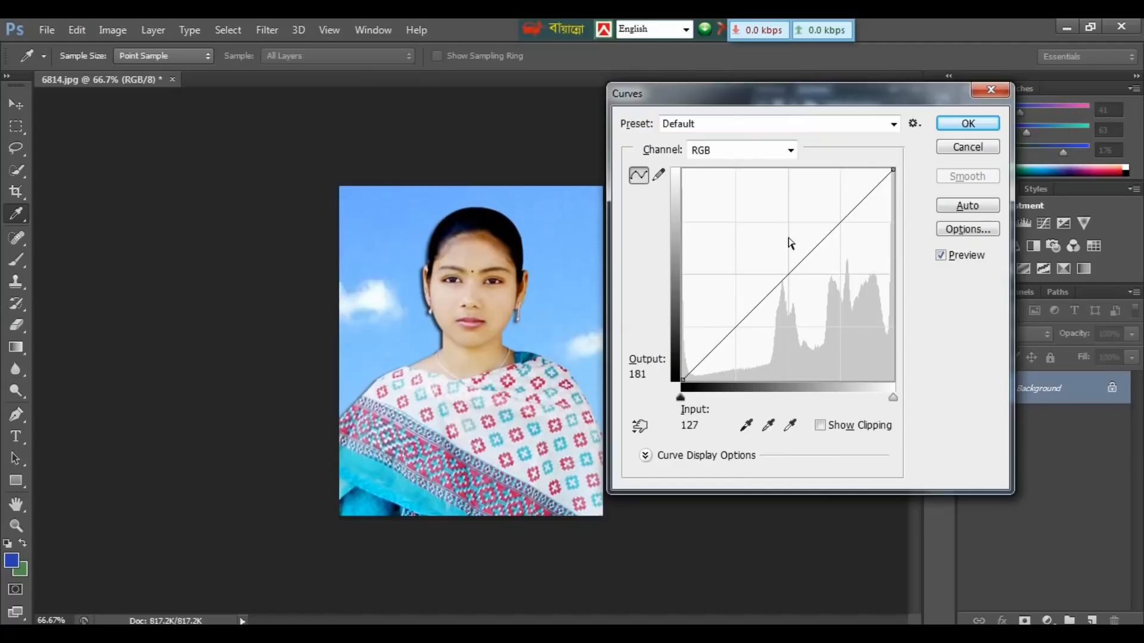
mouse_move(788, 253)
mouse_down()
mouse_move(766, 224)
mouse_move(783, 254)
mouse_up()
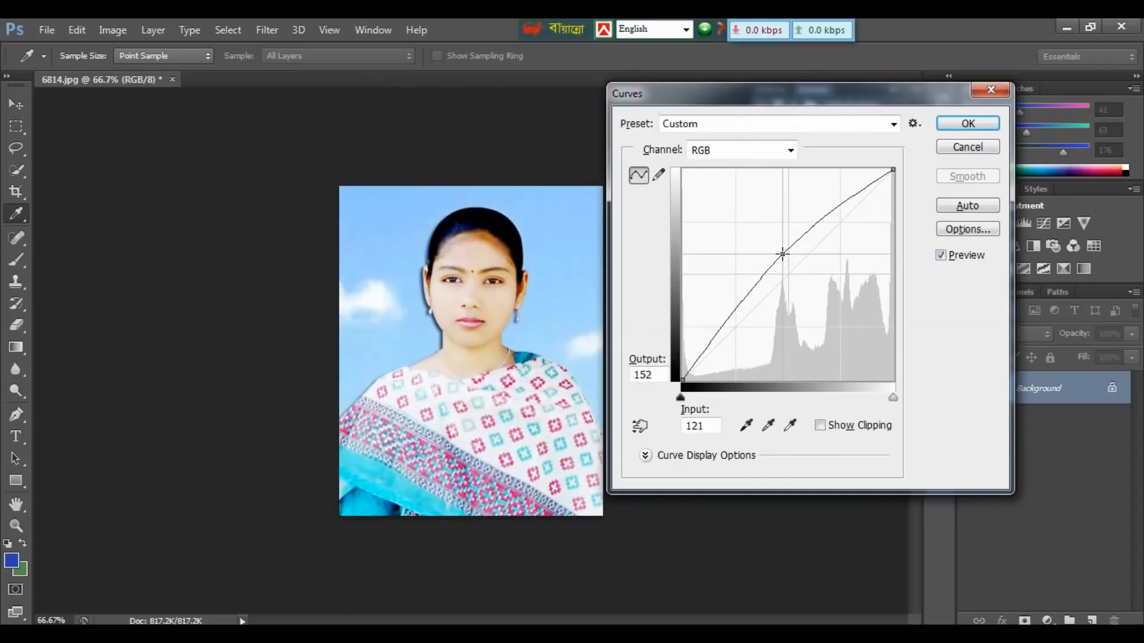
click(967, 123)
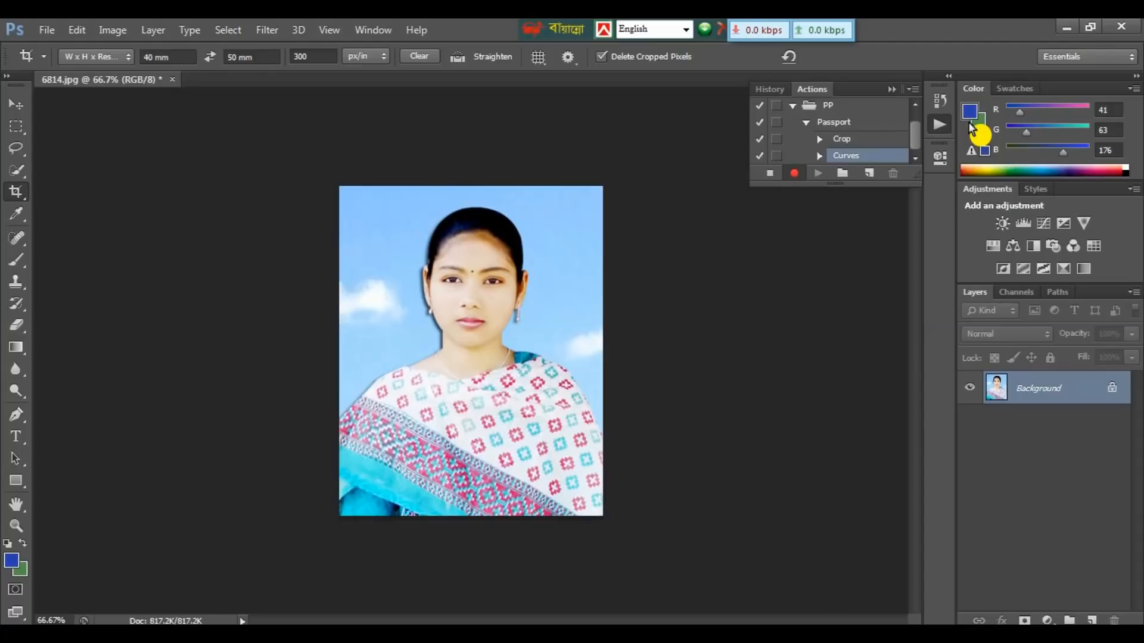
Deepen the photo's shadows with a Levels adjustment, setting the RGB black input level to 28.
key(ctrl+l)
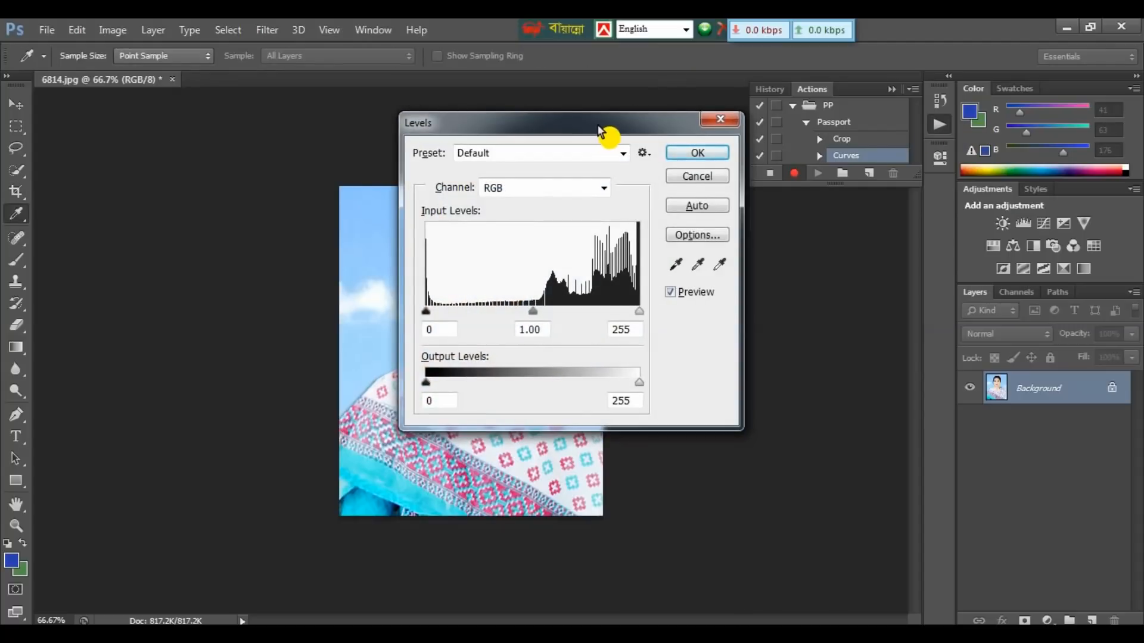
drag(598, 126, 766, 100)
drag(597, 287, 619, 292)
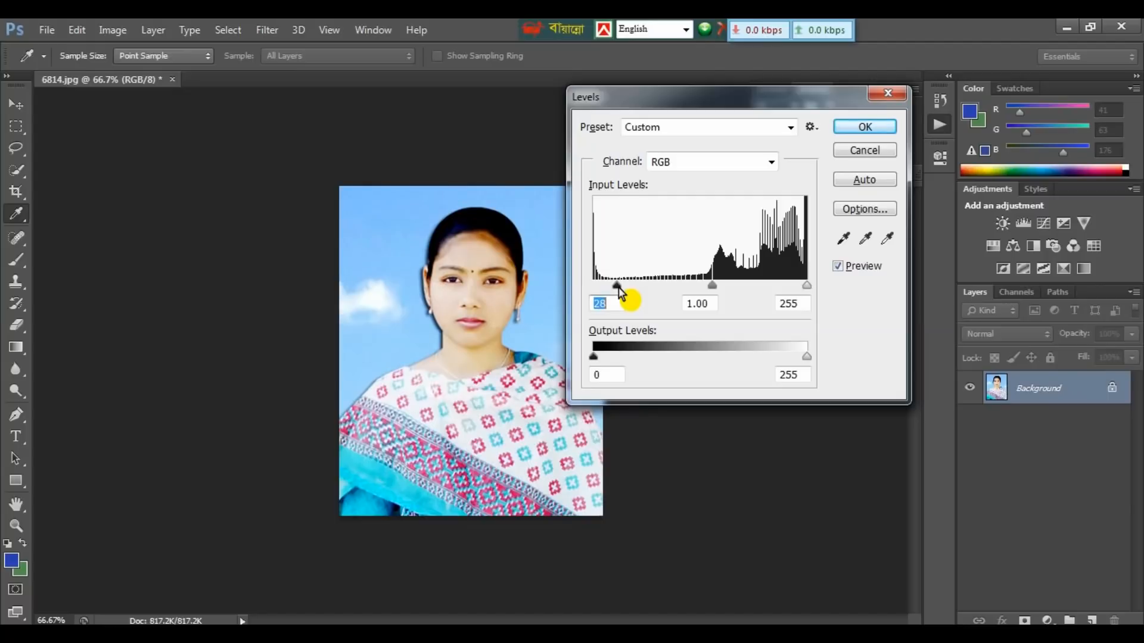
click(853, 139)
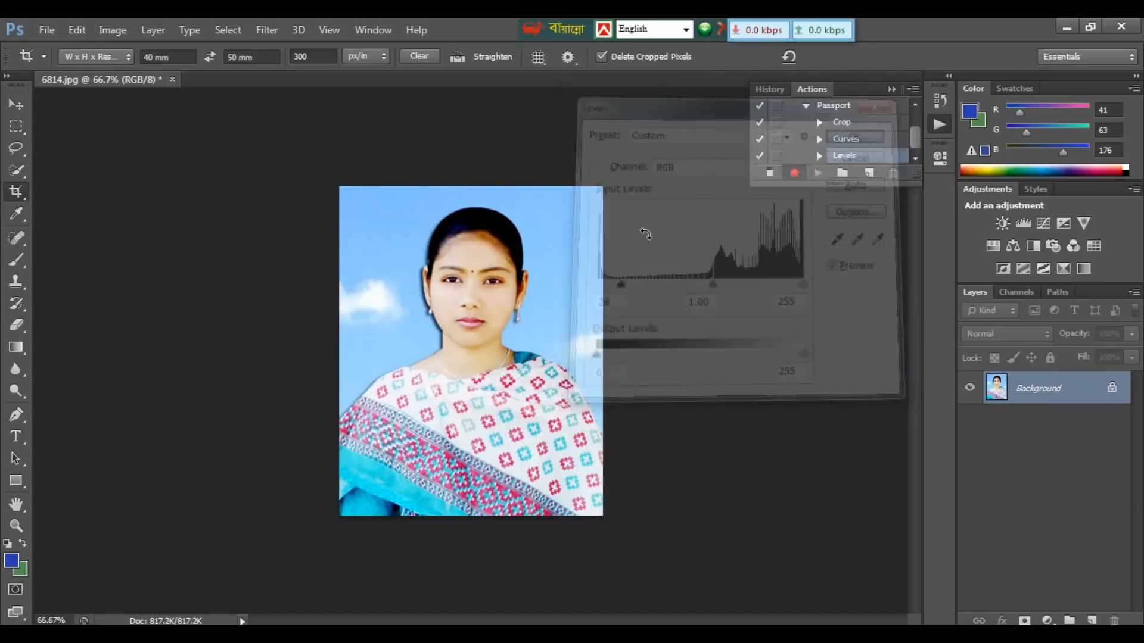
Select the entire canvas and start a Stroke on the selection with the grey-blue colour #8b90ac.
key(v)
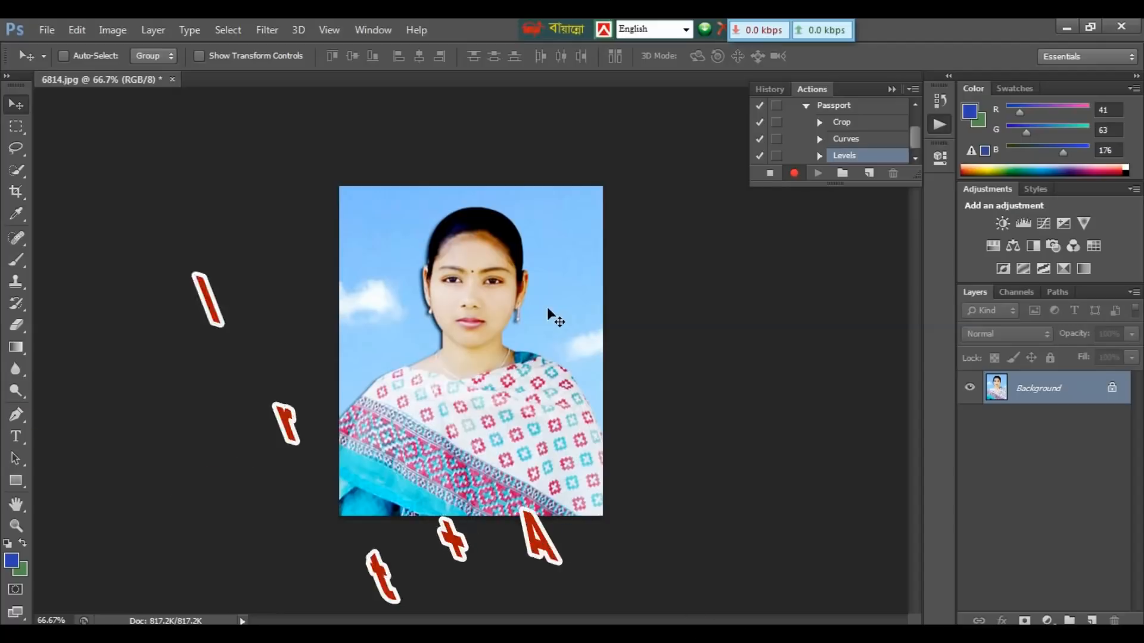
key(ctrl+a)
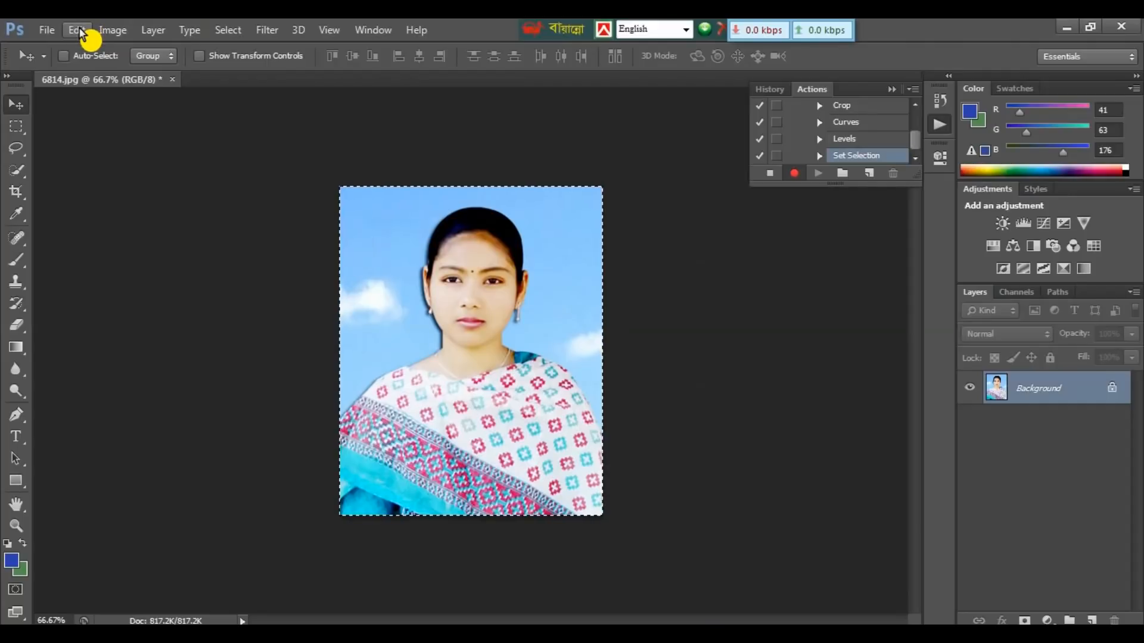
click(78, 31)
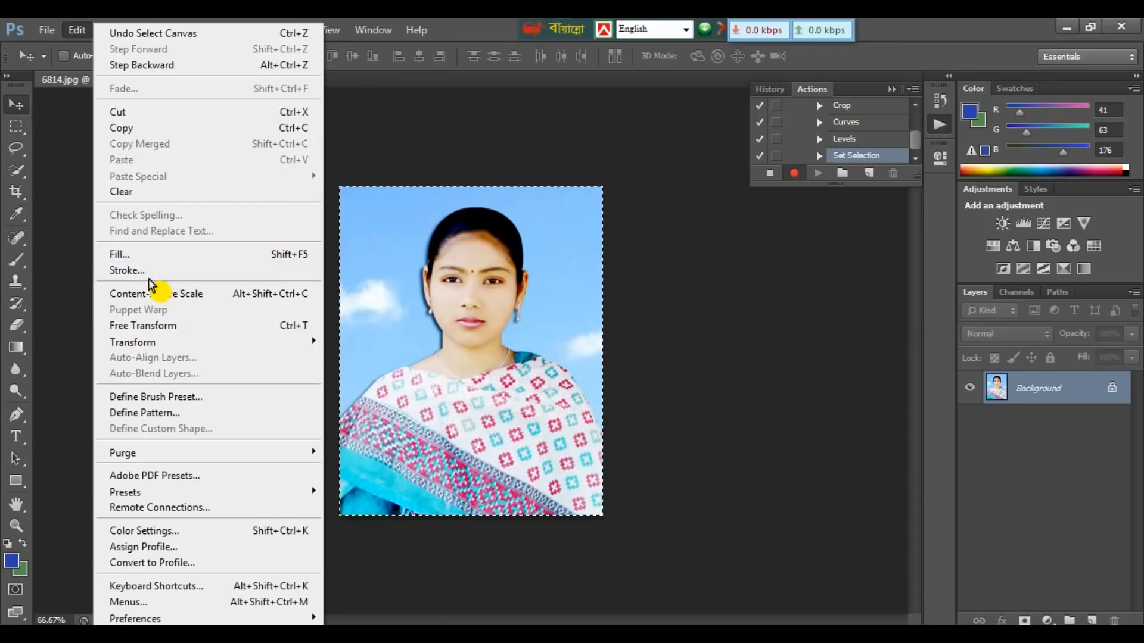
click(149, 265)
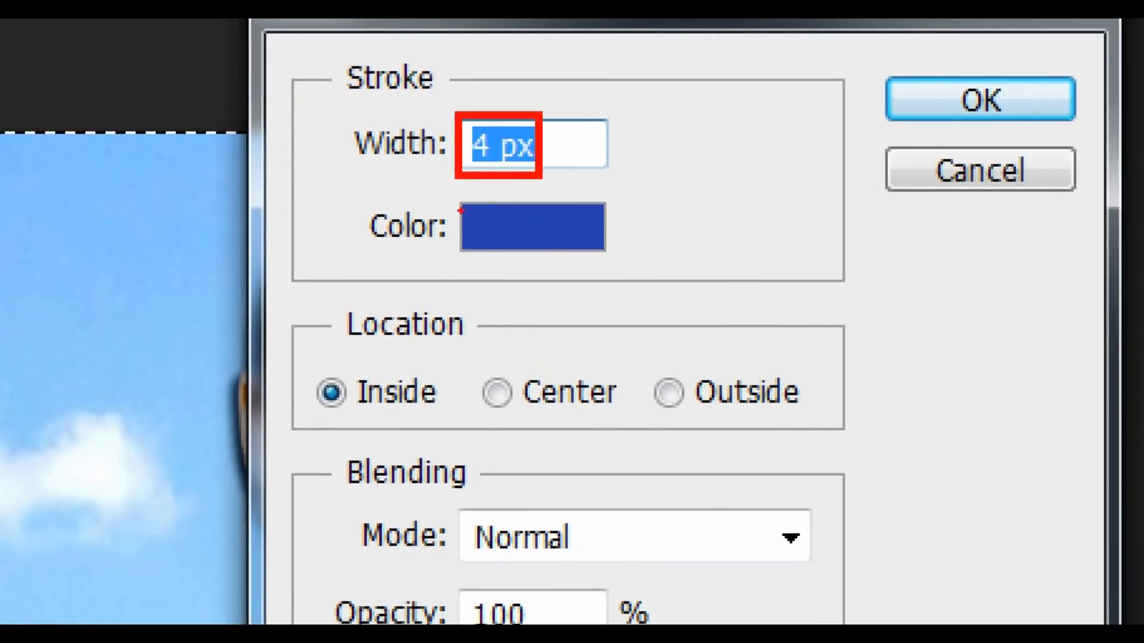
mouse_move(433, 198)
mouse_down()
mouse_move(543, 246)
mouse_move(630, 263)
mouse_up()
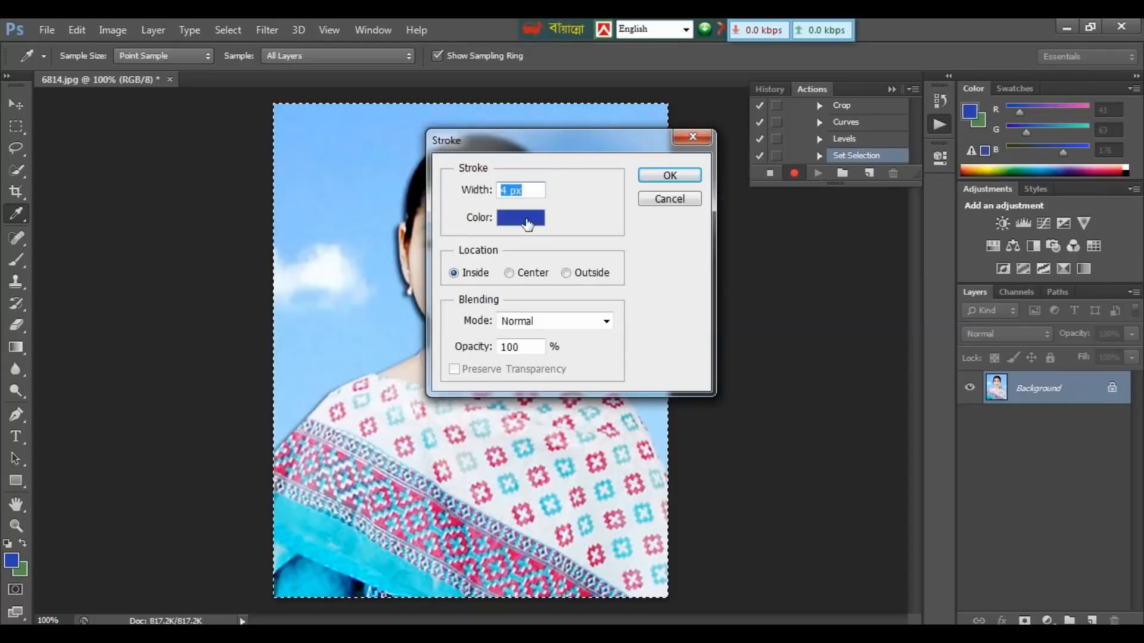
click(527, 218)
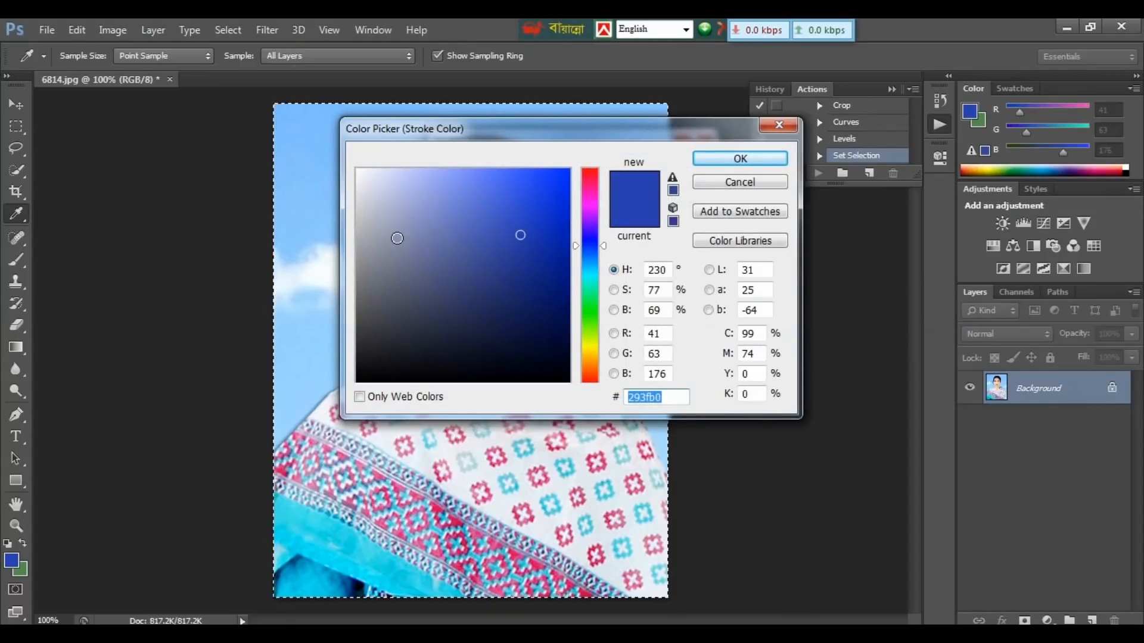
click(398, 238)
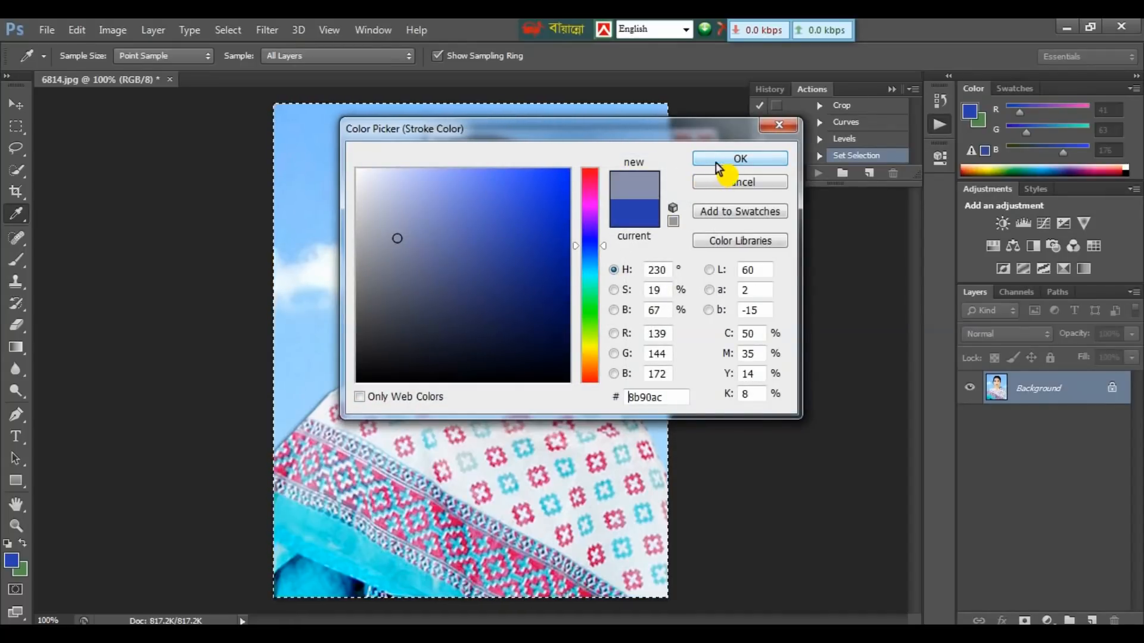
click(731, 161)
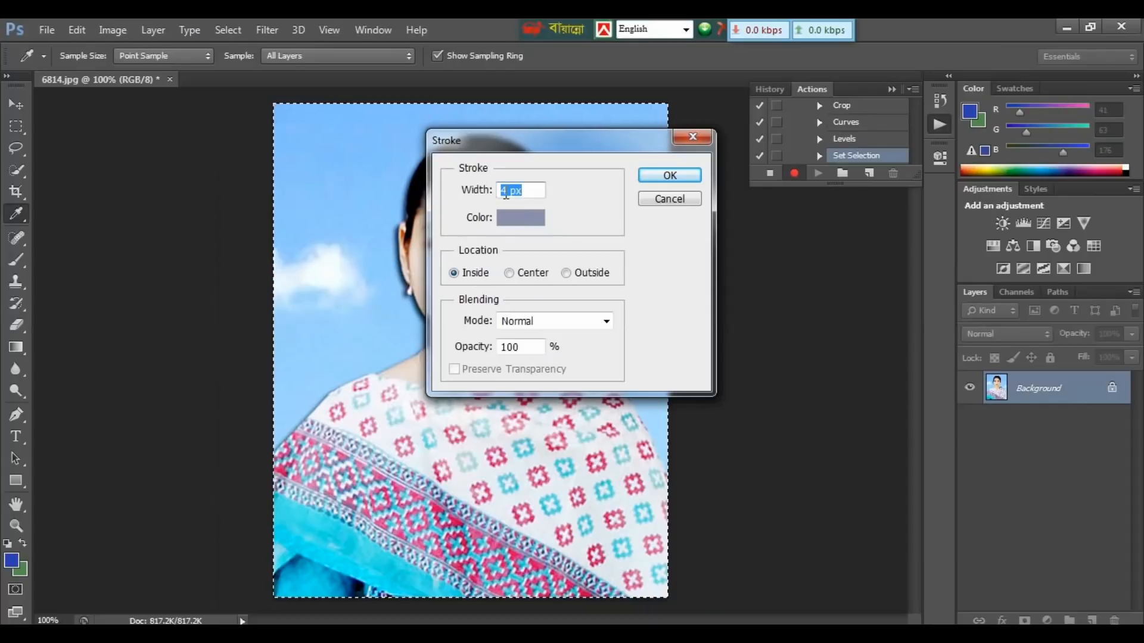
Apply the stroke with a width of 5 px inside the selection edge, and deselect the canvas.
double_click(499, 177)
text(5)
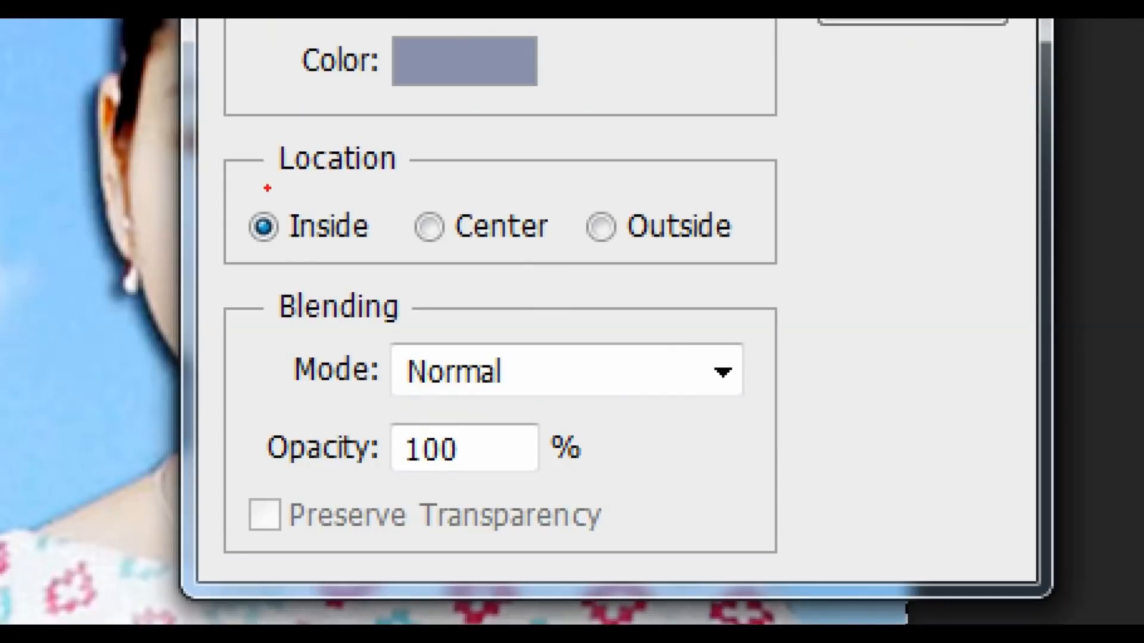
drag(245, 186, 656, 293)
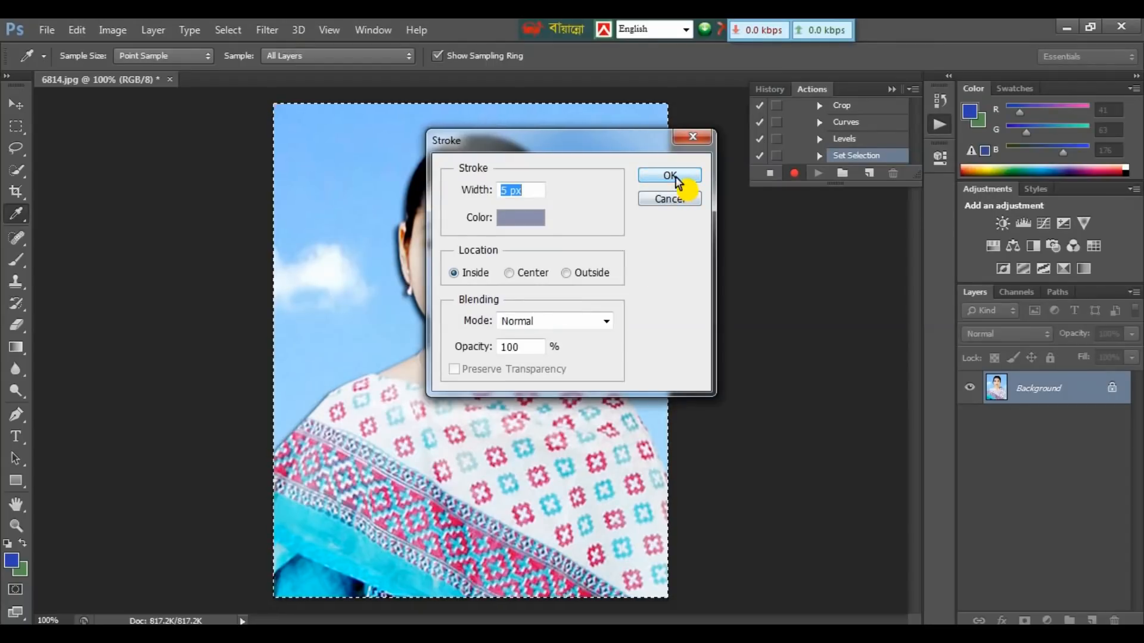
click(673, 177)
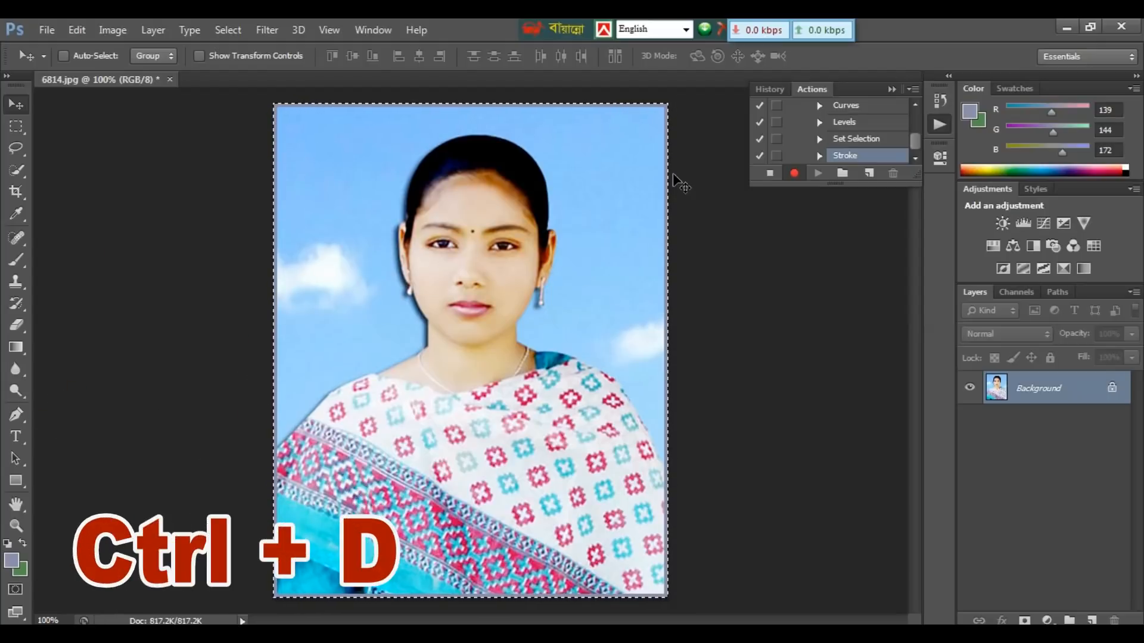
key(ctrl+d)
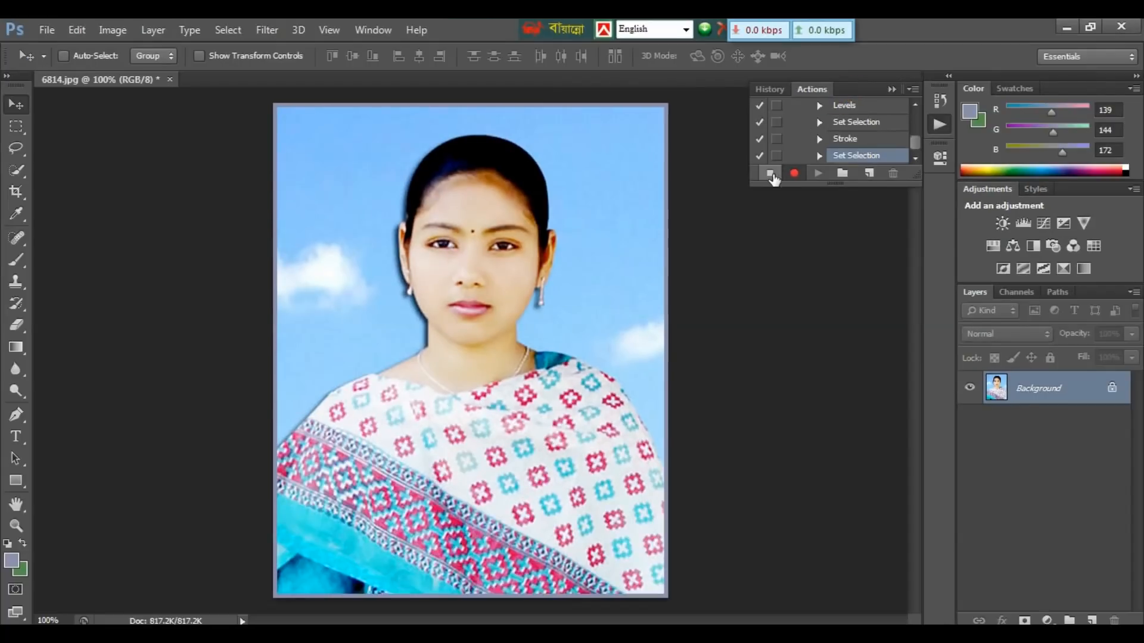
Stop recording the Passport action and close 6814.jpg without saving the changes.
click(770, 173)
click(170, 79)
click(600, 265)
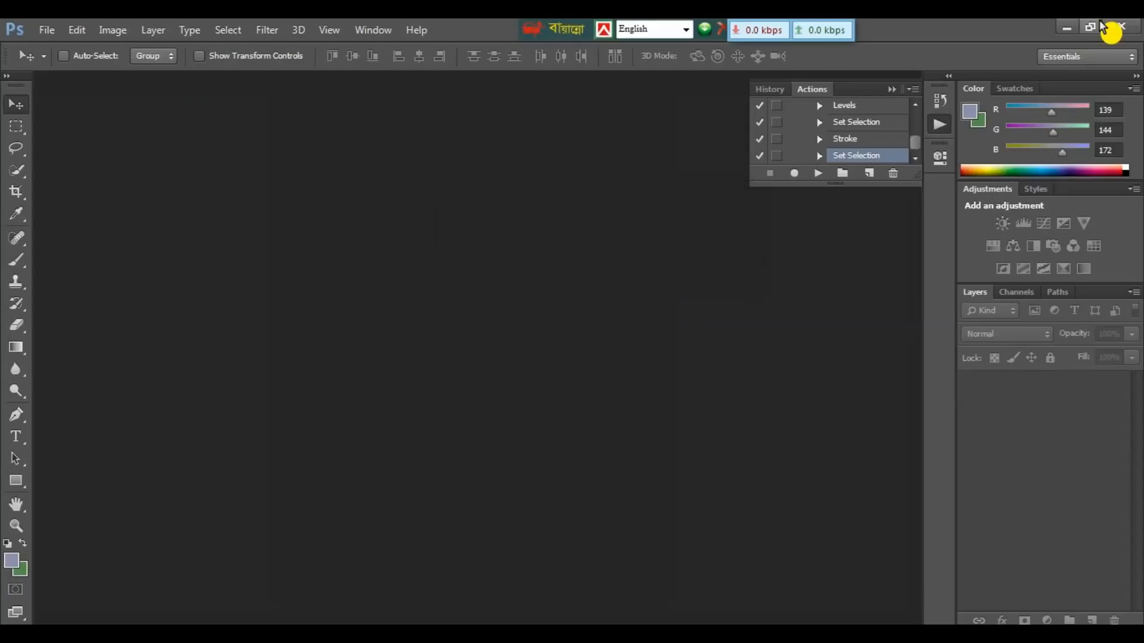
Check the contents of New folder (2) and New folder on the desktop, and close both windows.
click(1065, 28)
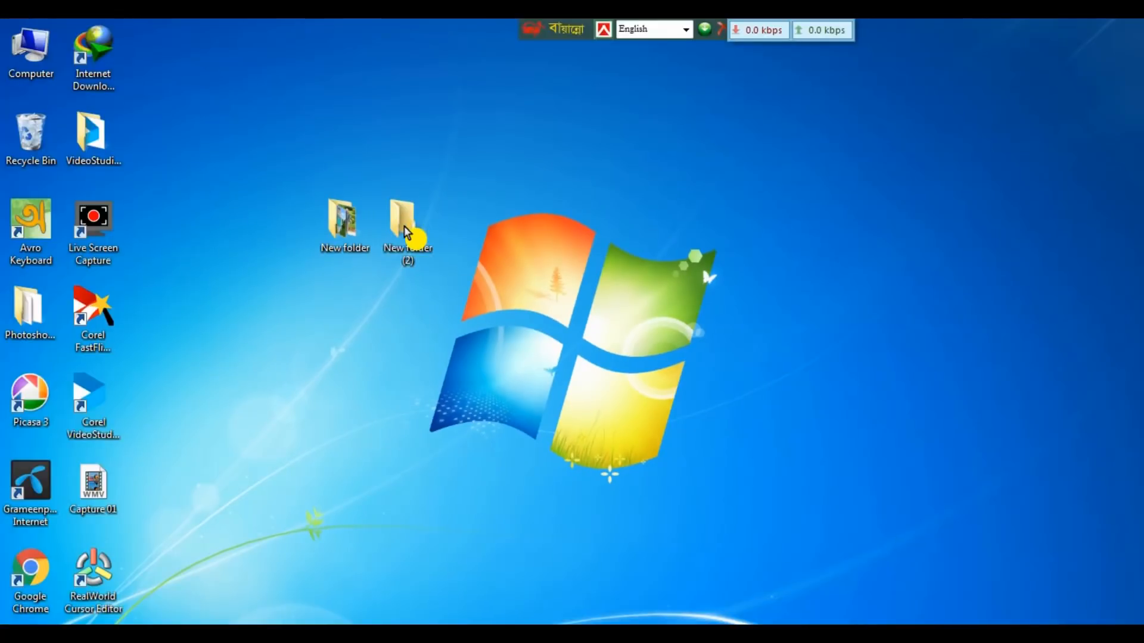
double_click(403, 225)
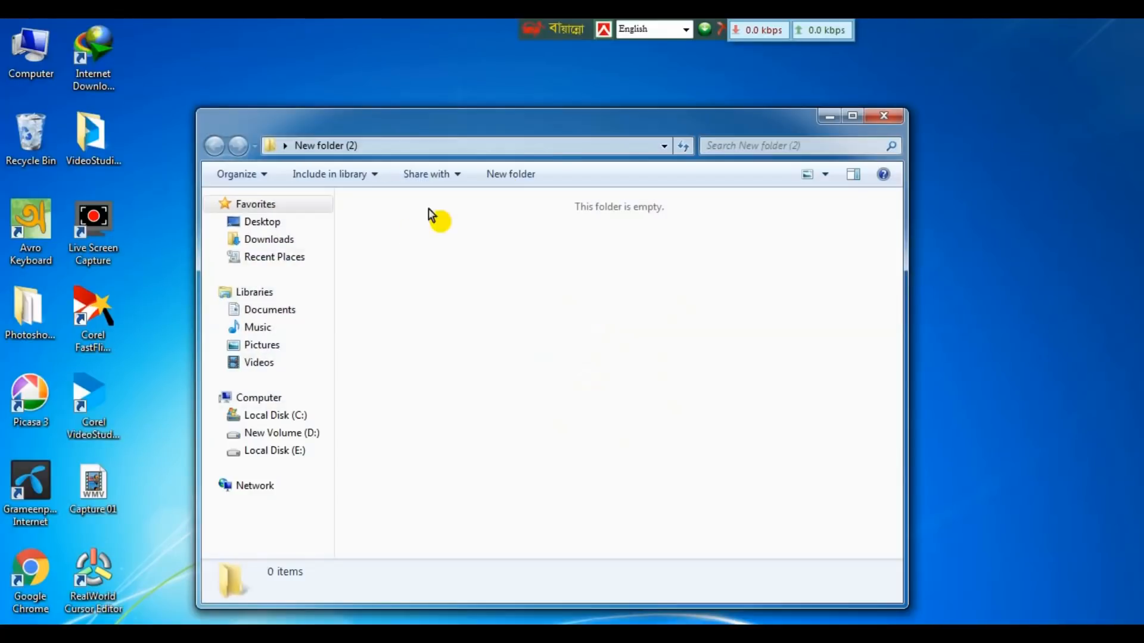
drag(561, 129, 845, 103)
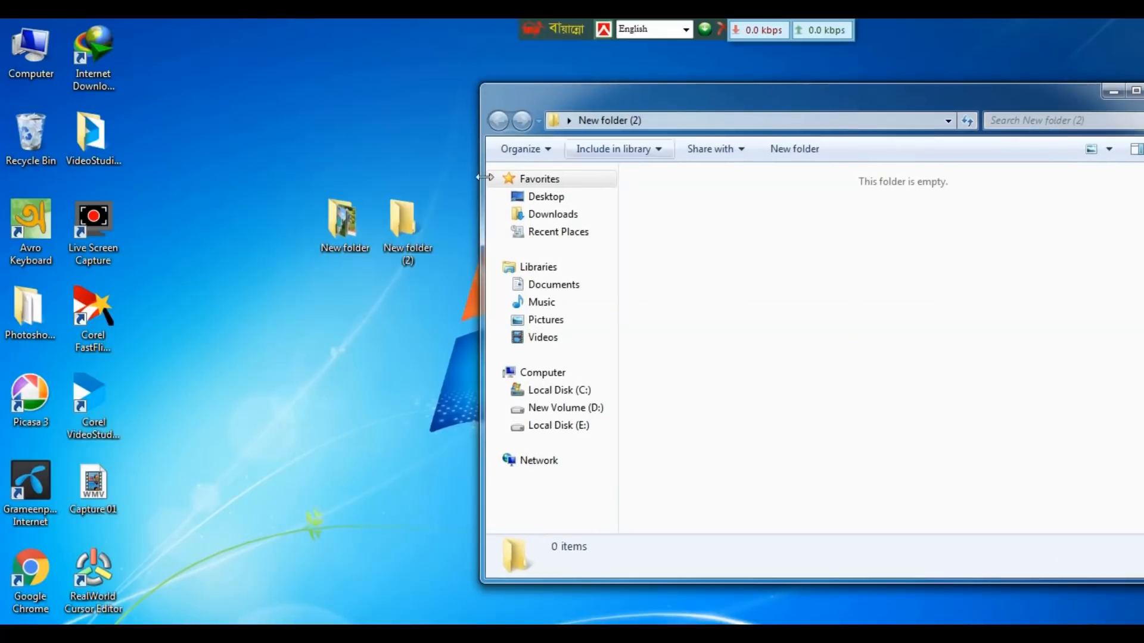
click(352, 233)
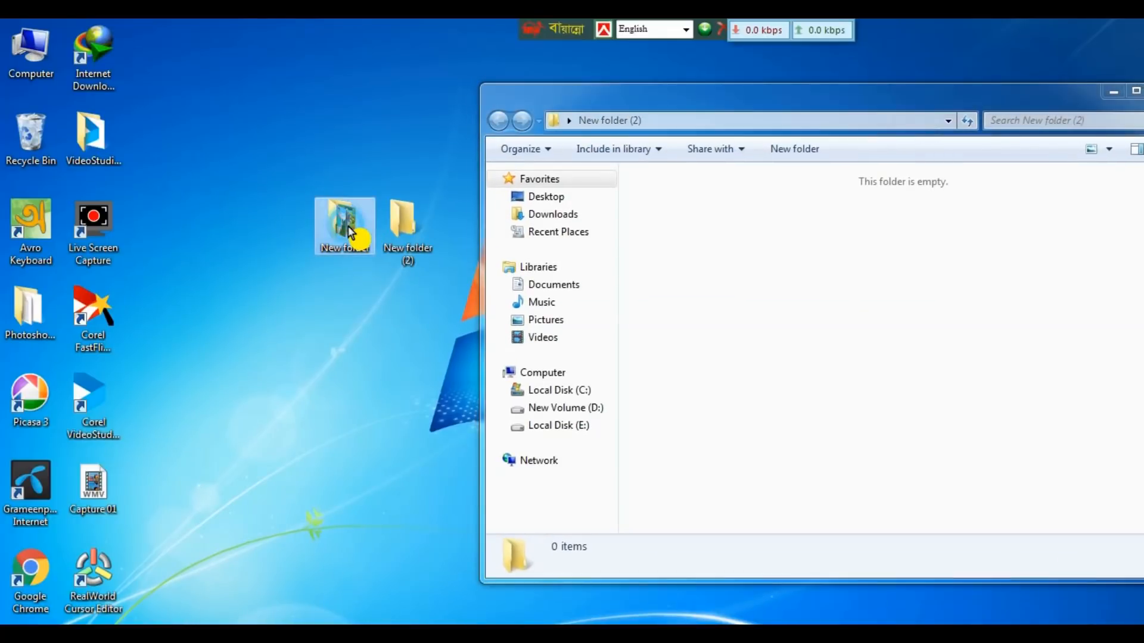
double_click(350, 233)
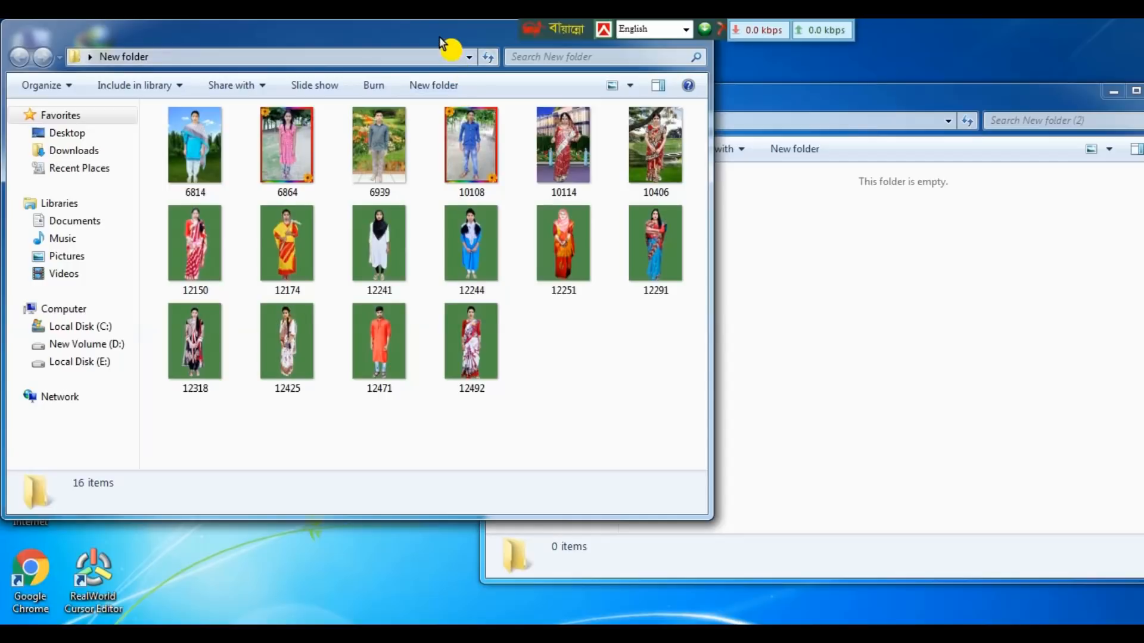
drag(438, 37, 380, 206)
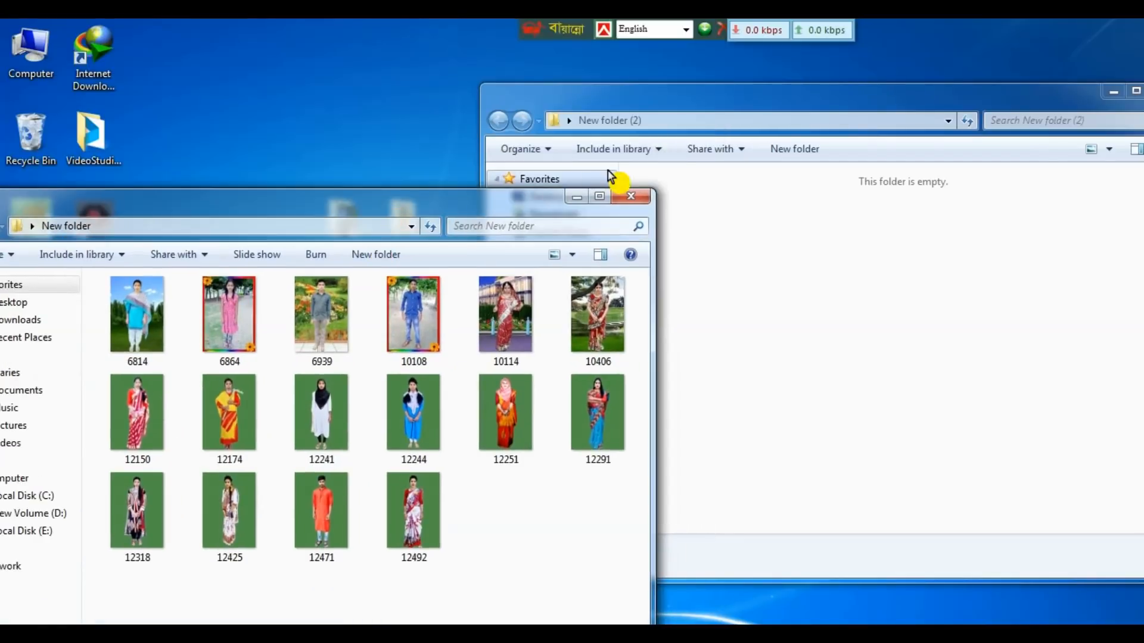
click(632, 198)
drag(1111, 103, 935, 122)
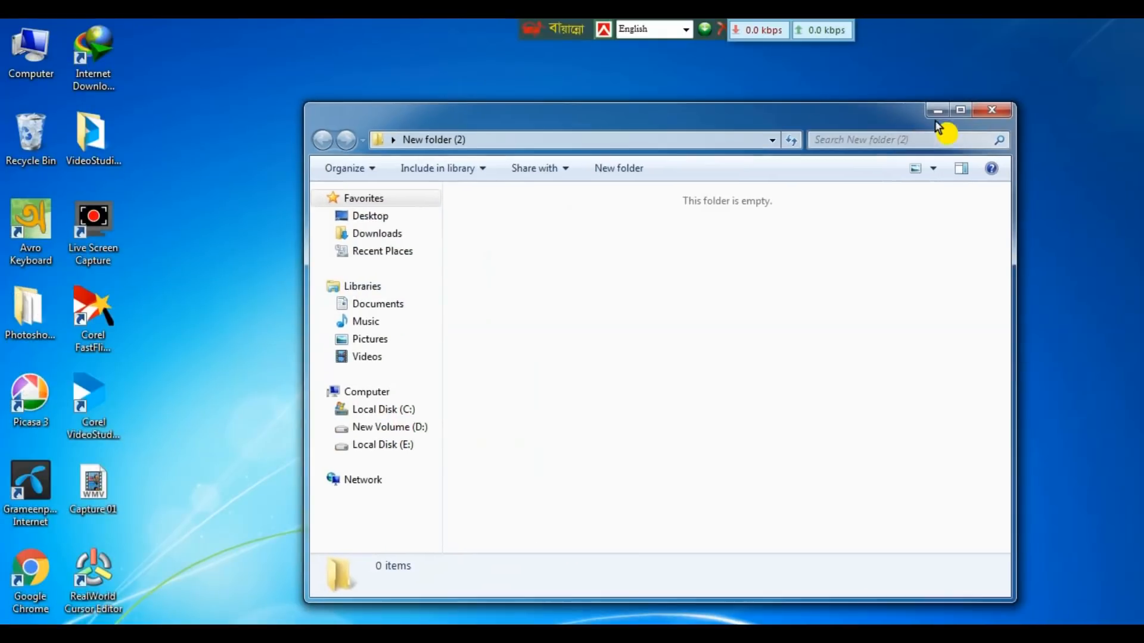
click(997, 113)
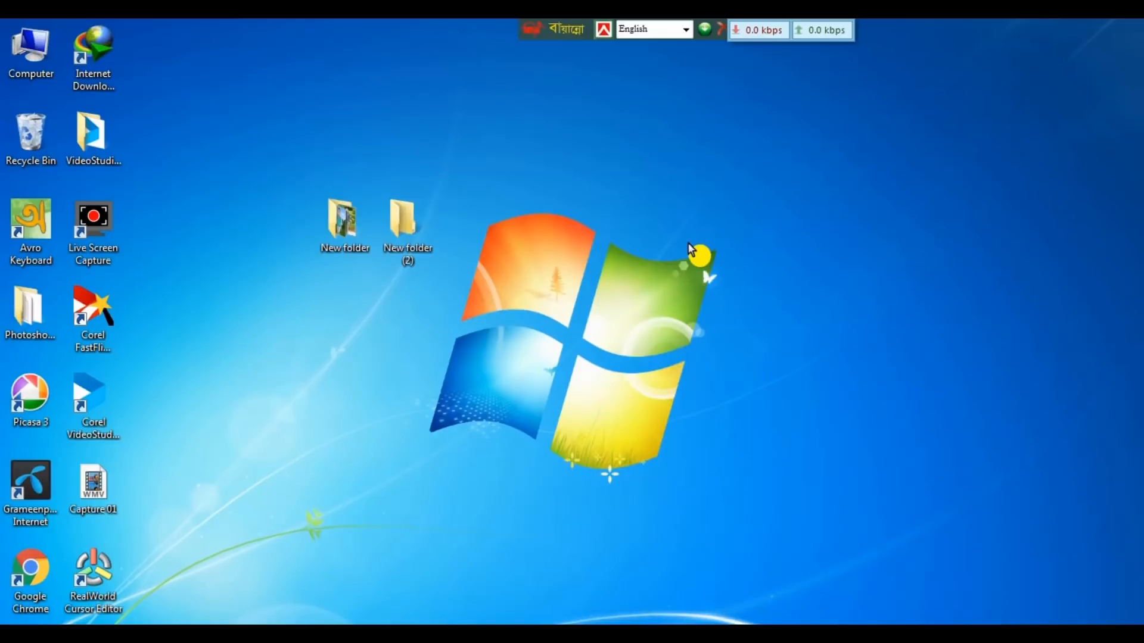
Switch back to Photoshop and open the Batch automation settings for the Passport action in the PP set.
click(334, 636)
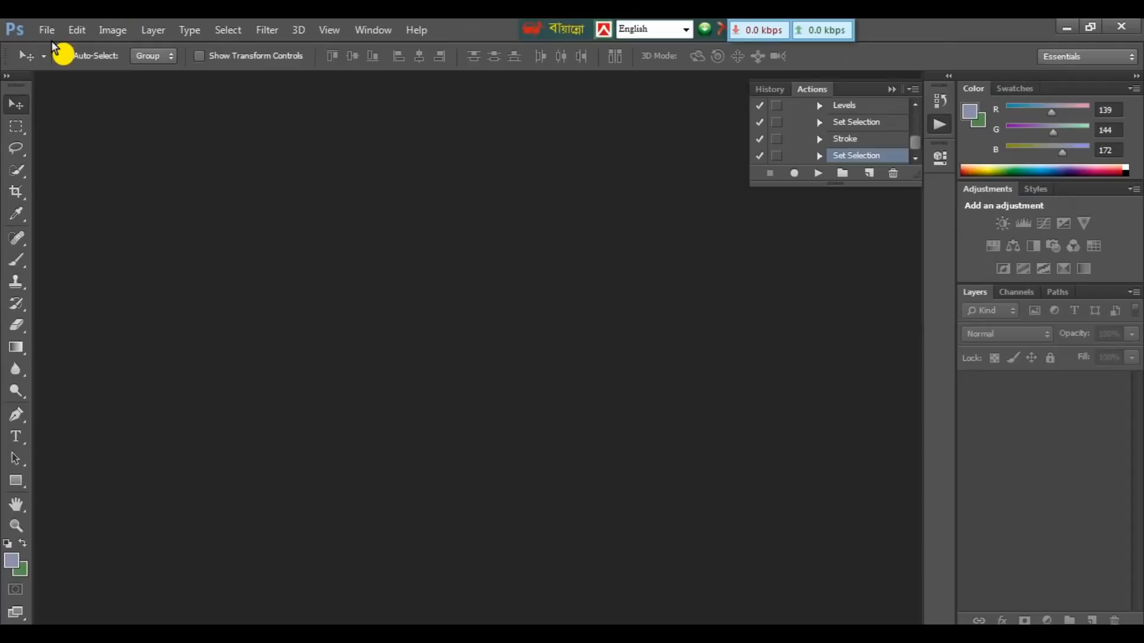
click(47, 30)
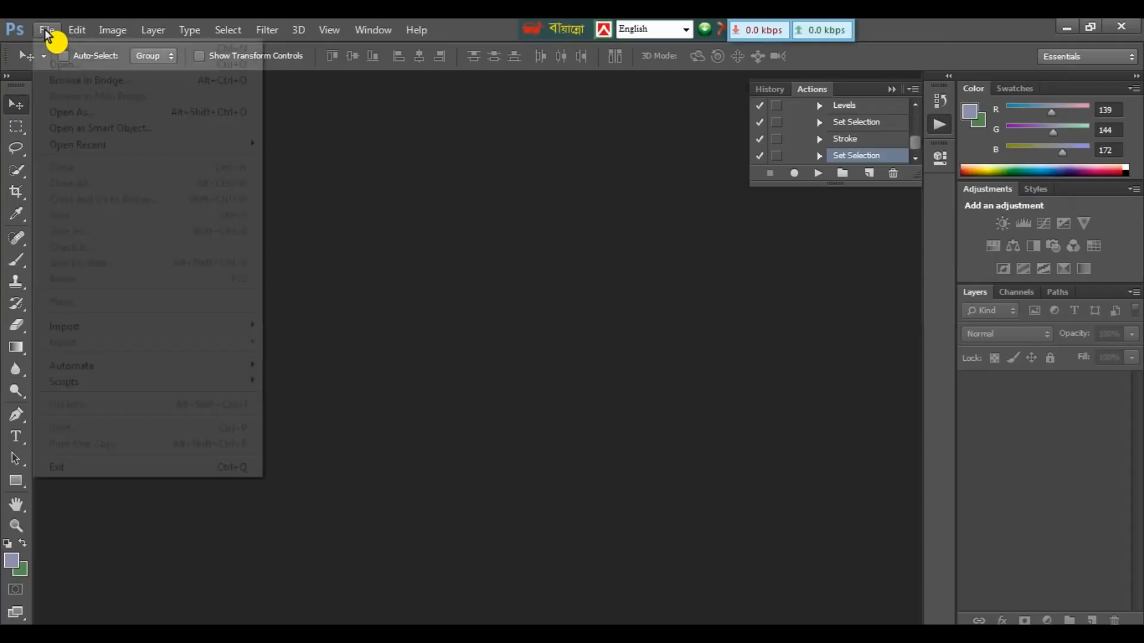
mouse_move(118, 369)
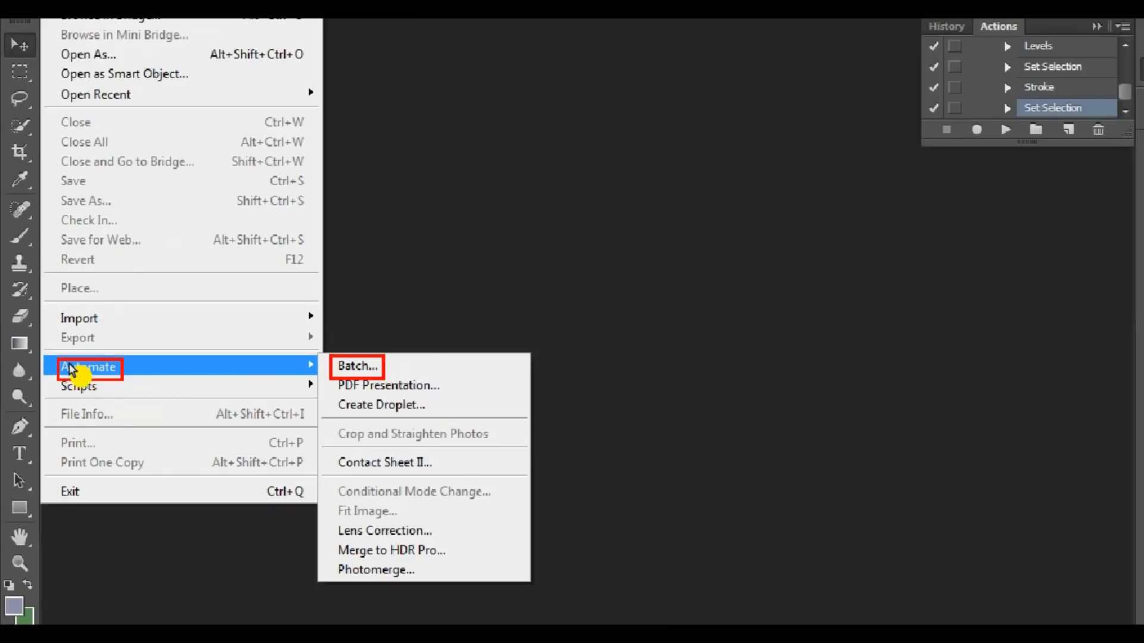
click(813, 370)
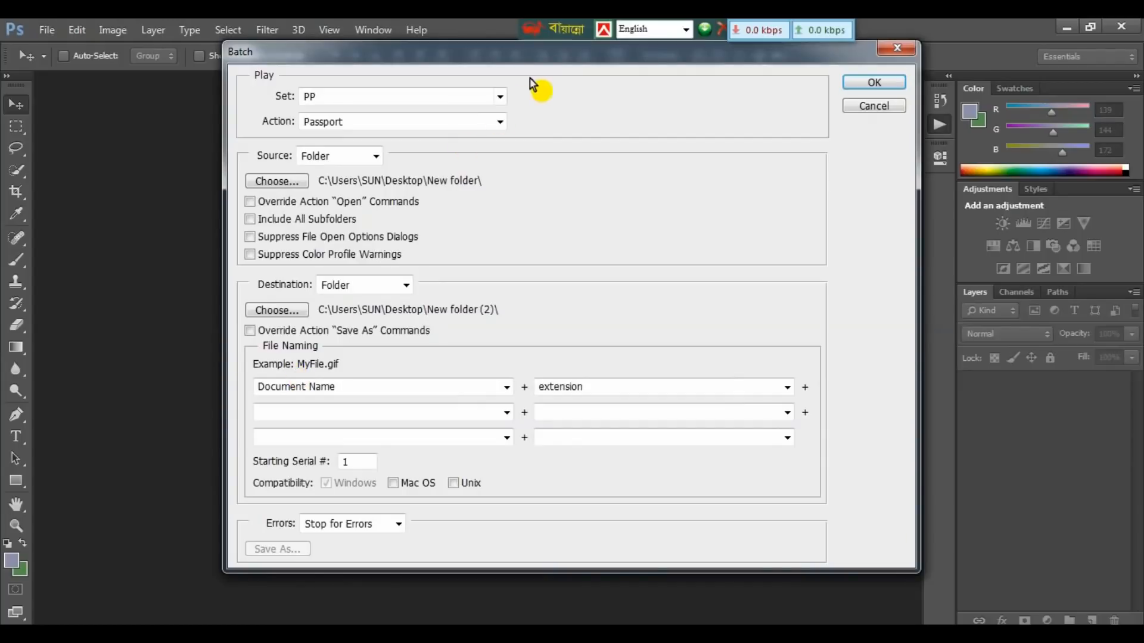
drag(563, 45, 499, 129)
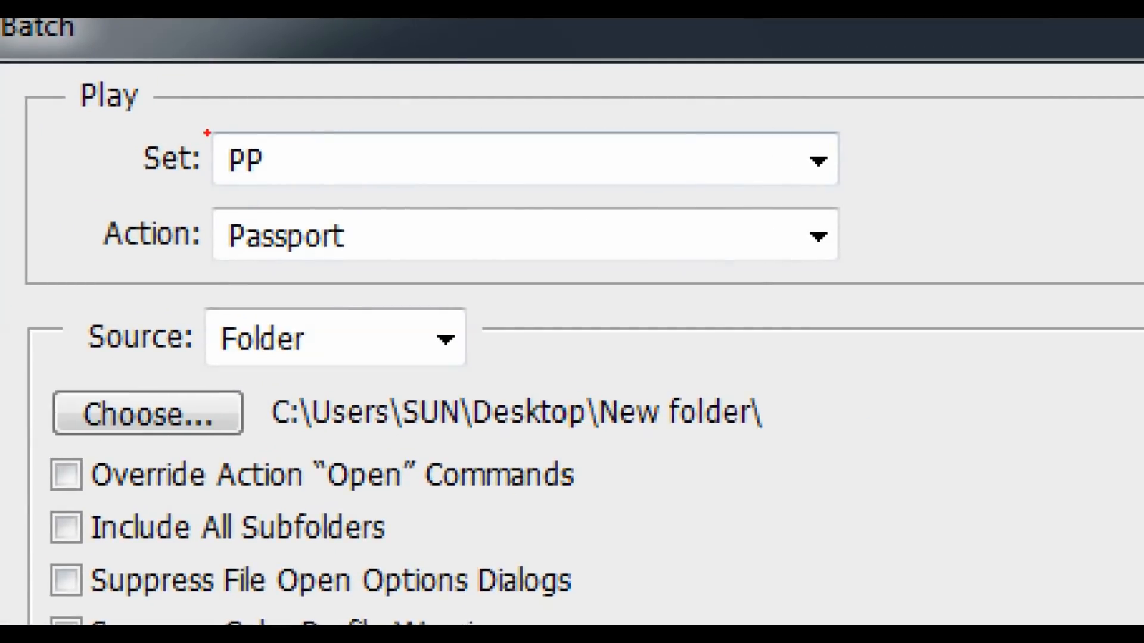
mouse_move(126, 119)
mouse_down()
mouse_move(258, 186)
mouse_move(303, 191)
mouse_up()
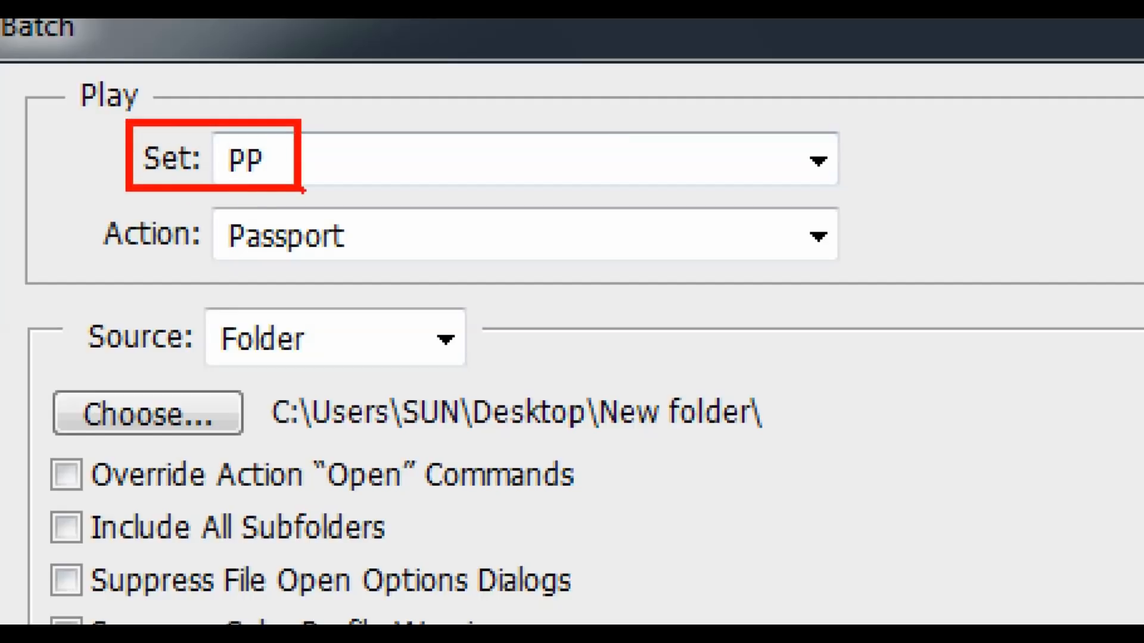
drag(93, 212, 374, 293)
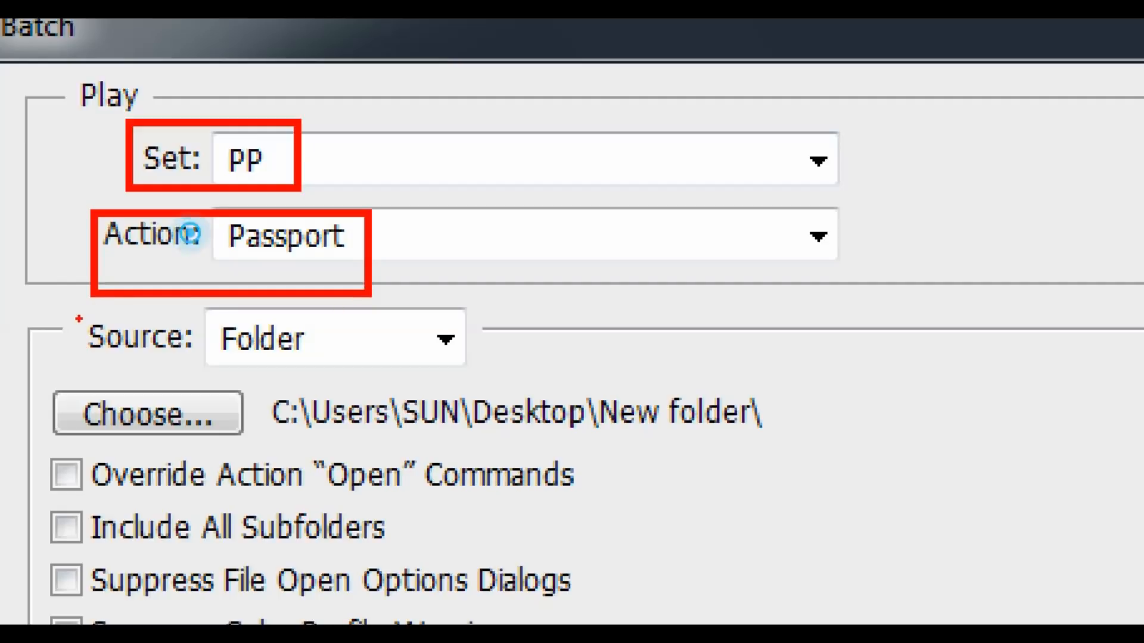
drag(78, 319, 205, 373)
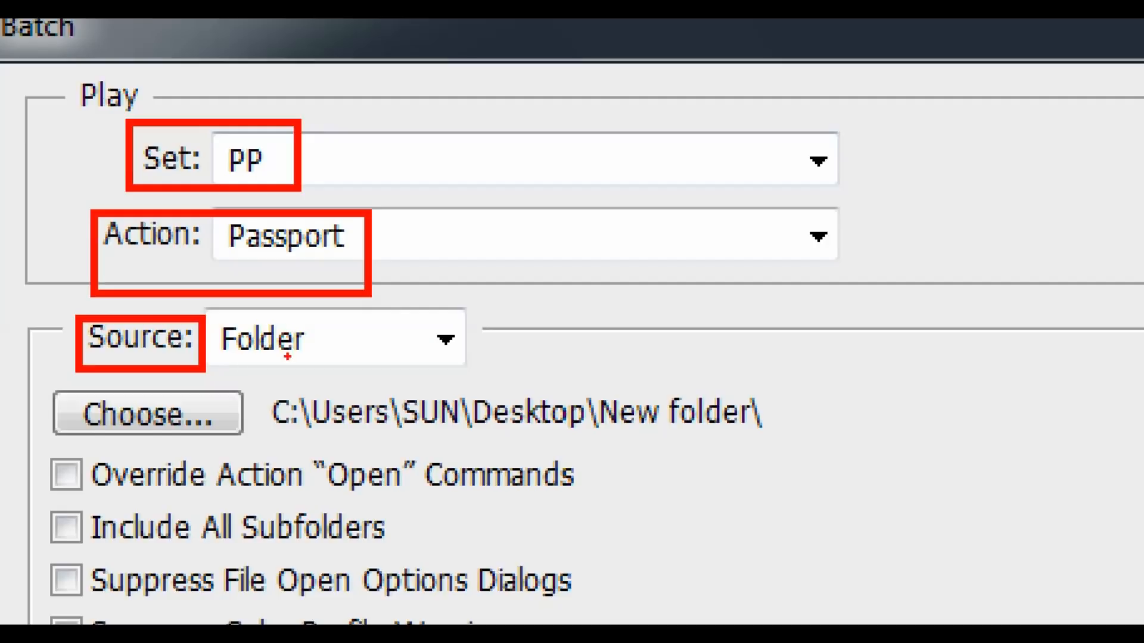
drag(288, 356, 373, 426)
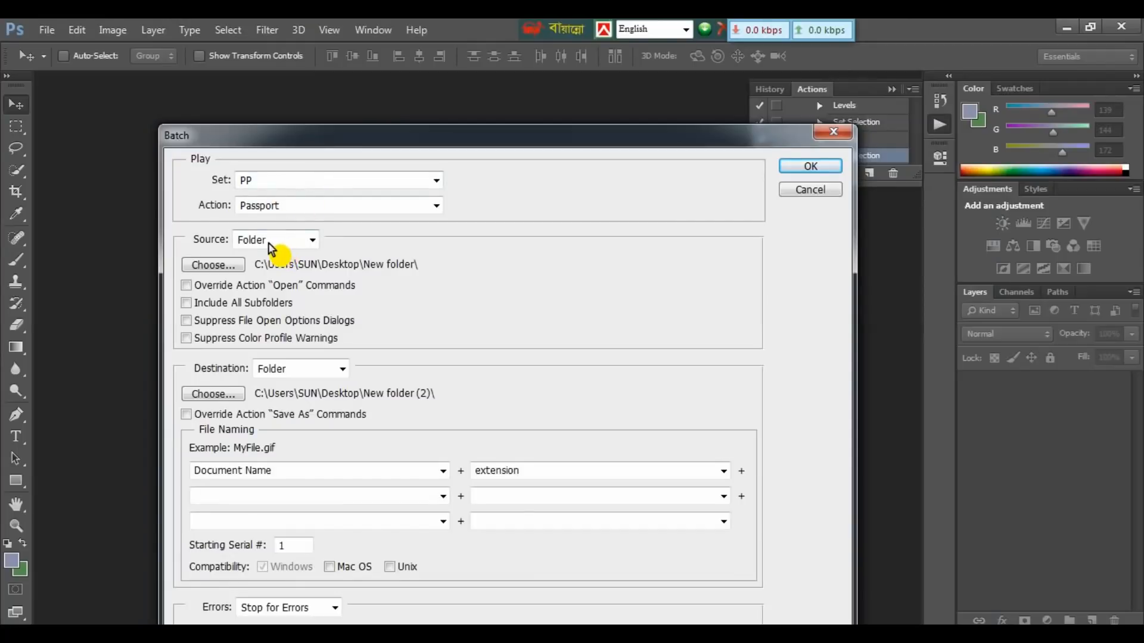
Set the batch source to Folder and choose New folder on the desktop as the source folder.
click(268, 241)
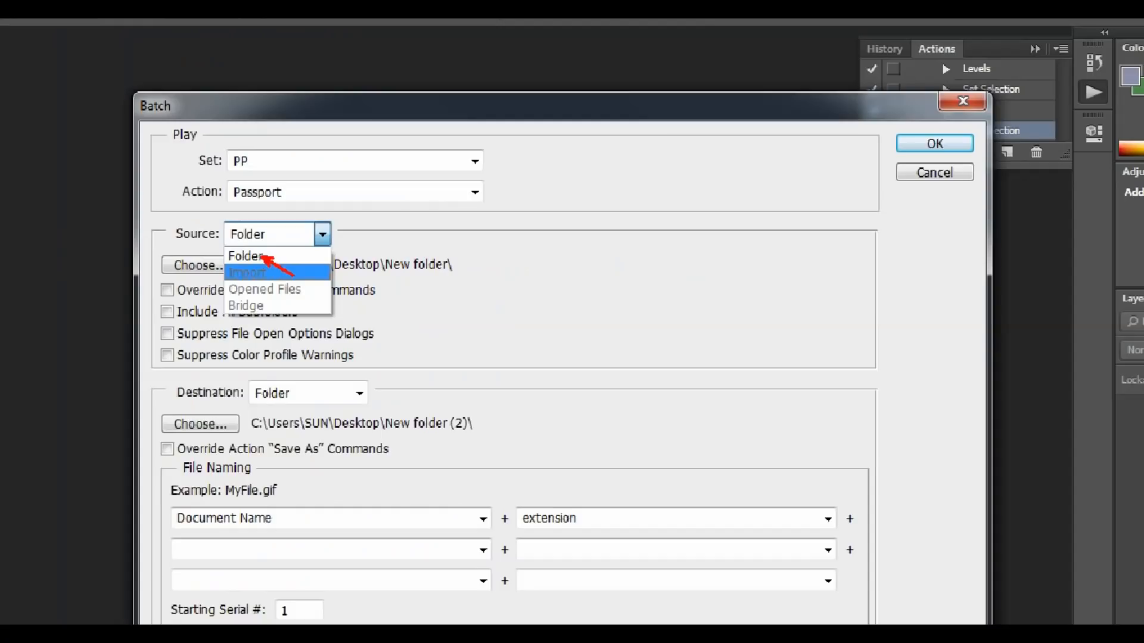
click(249, 249)
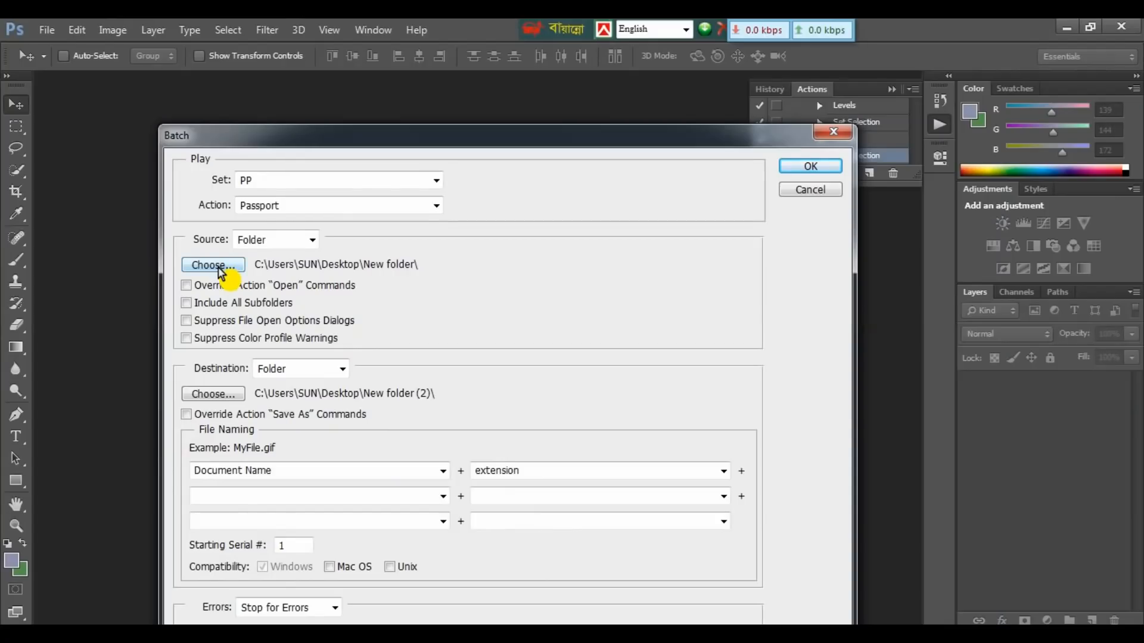
click(207, 268)
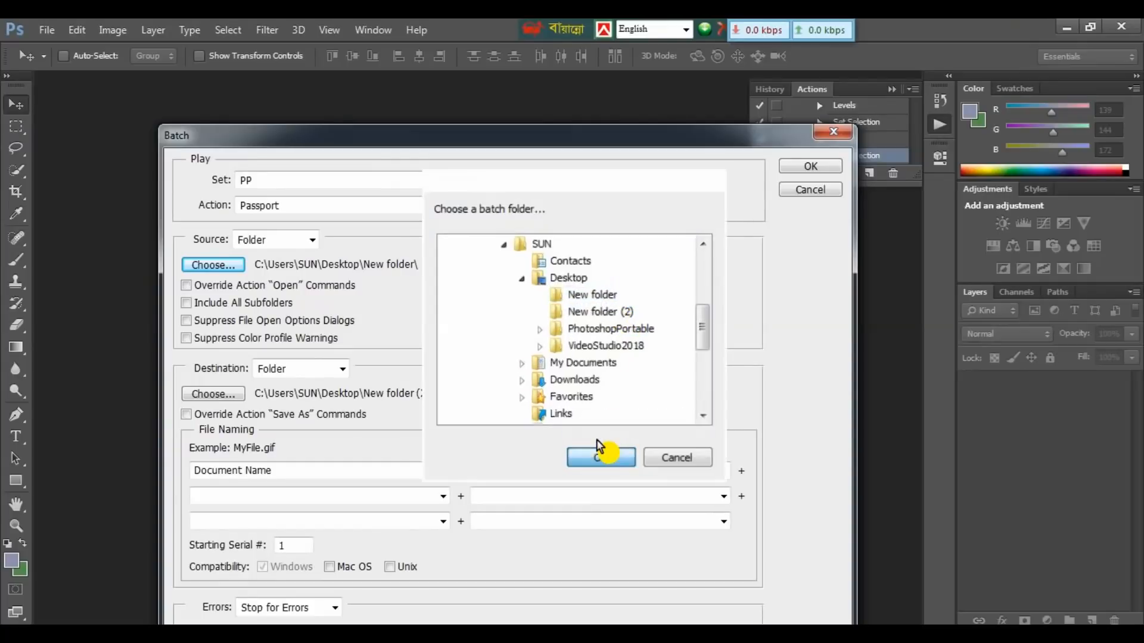
click(595, 440)
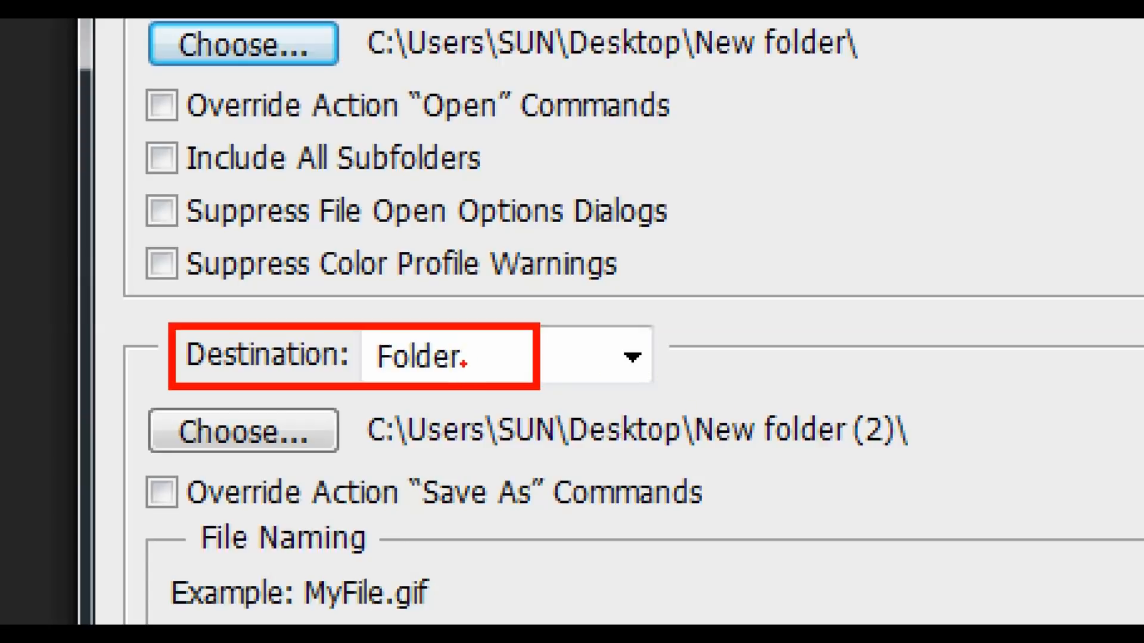
Choose New folder (2) on the desktop as the batch destination and run the batch with the Passport action.
drag(191, 442, 289, 511)
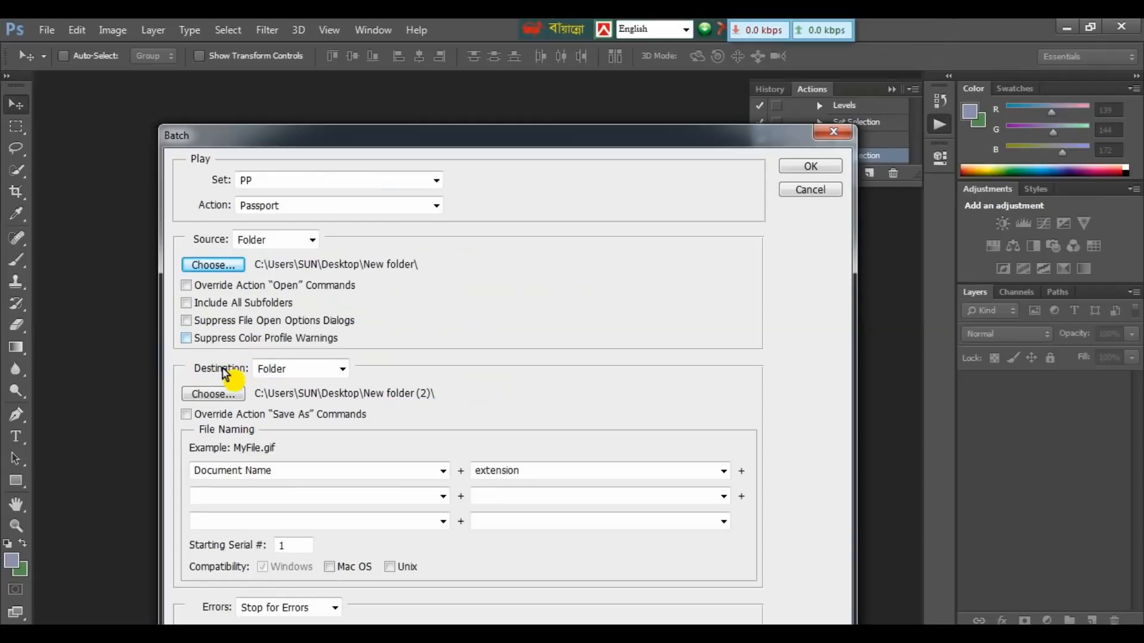
click(238, 421)
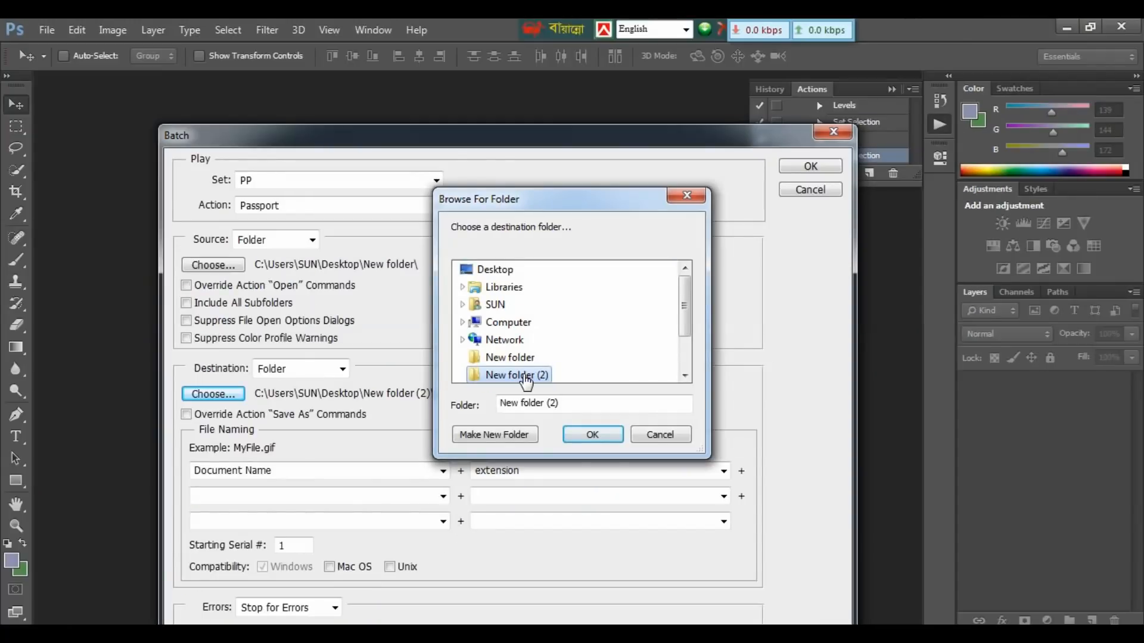
click(592, 434)
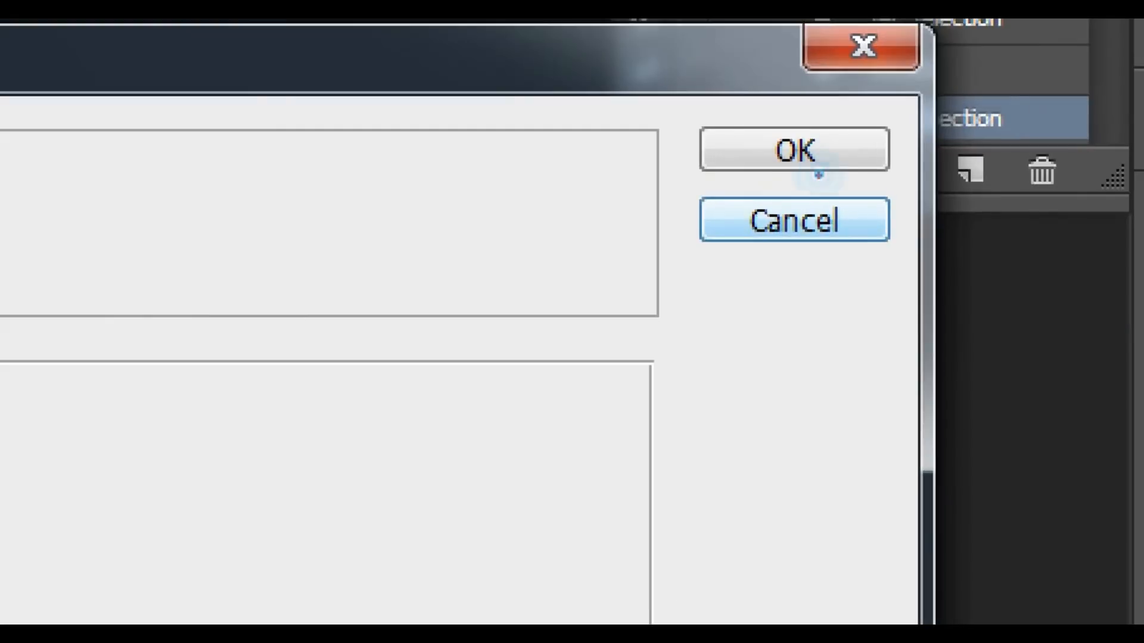
click(815, 171)
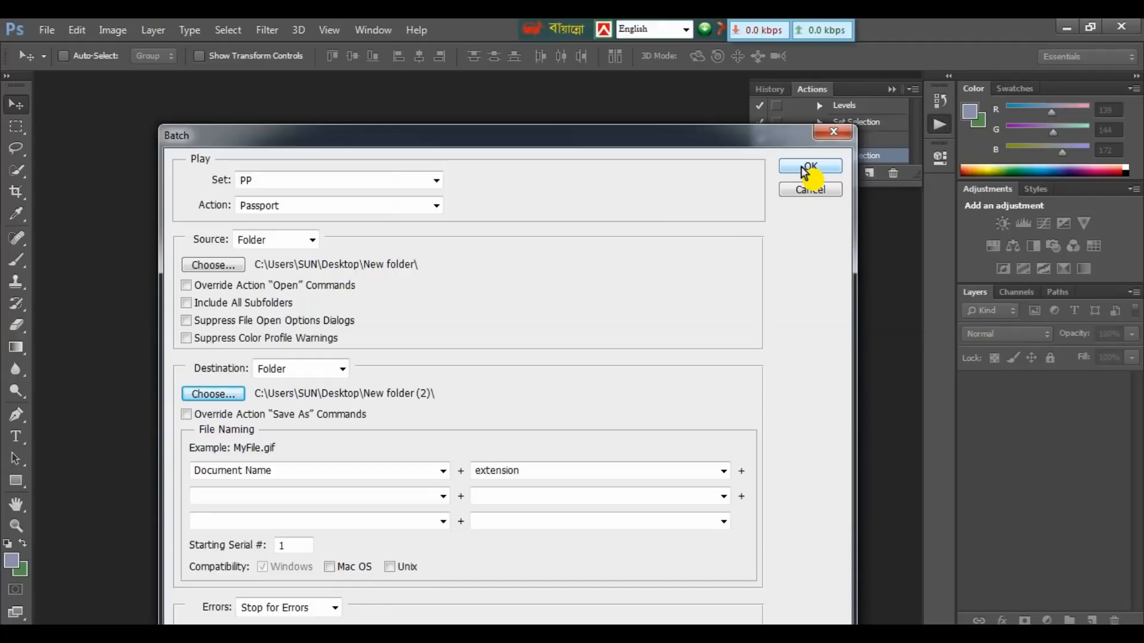
click(804, 173)
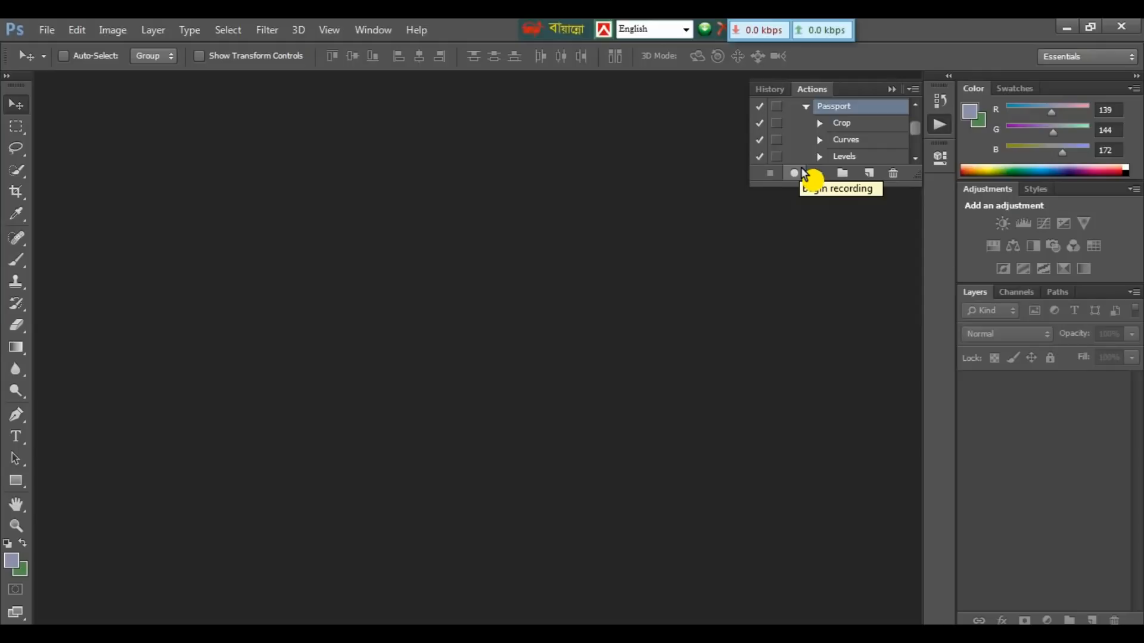
Minimize Photoshop to the desktop and open New folder (2) in a maximized window.
click(1065, 28)
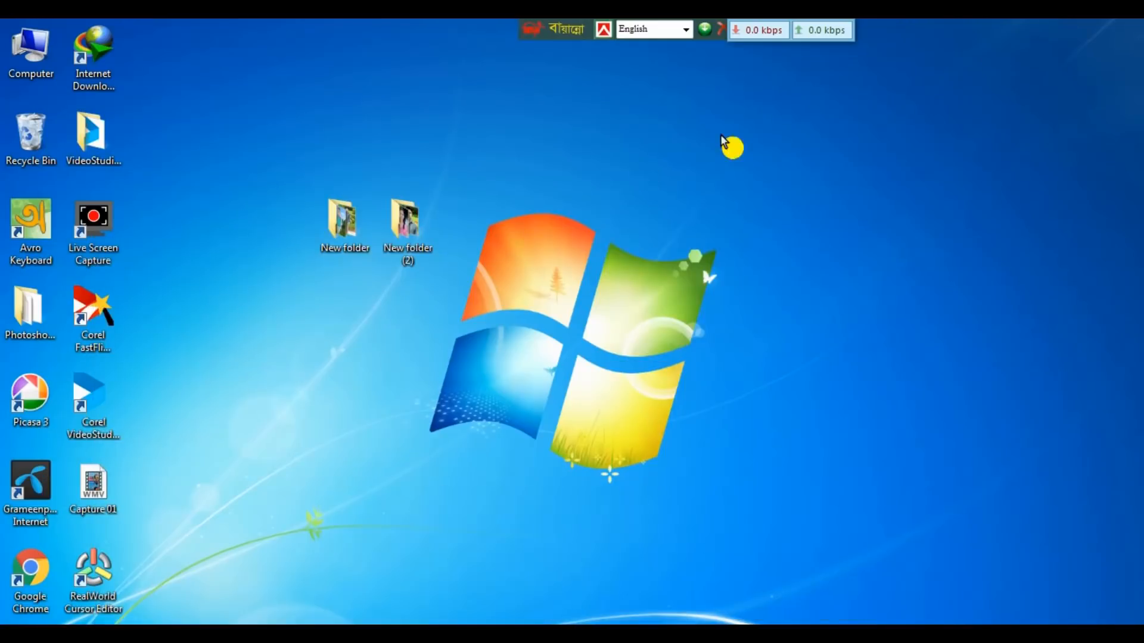
click(359, 249)
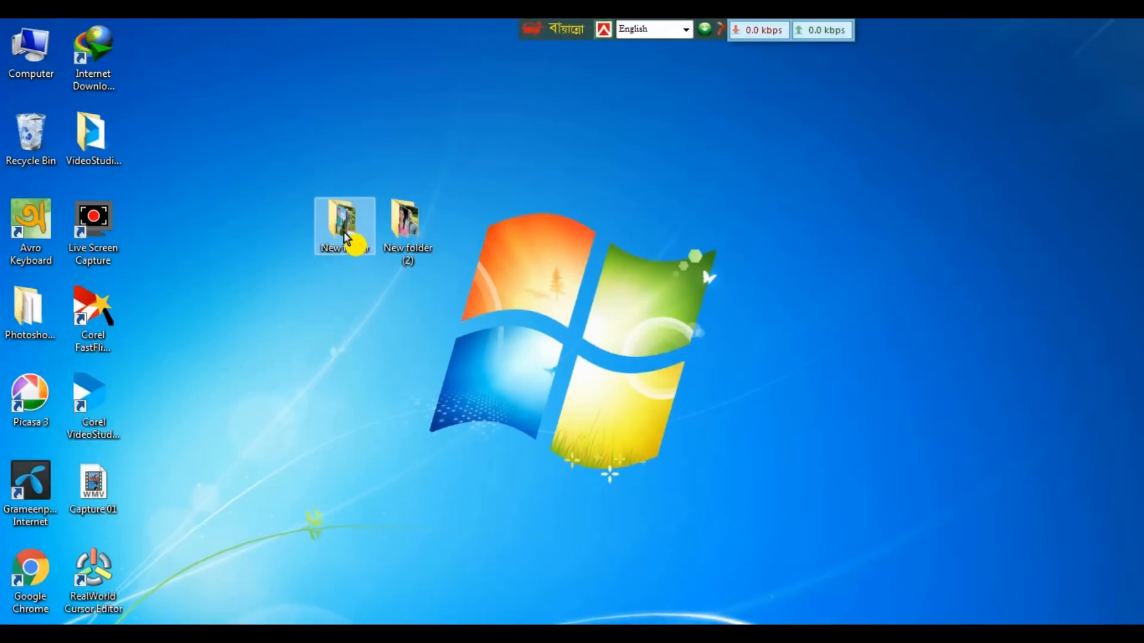
click(475, 169)
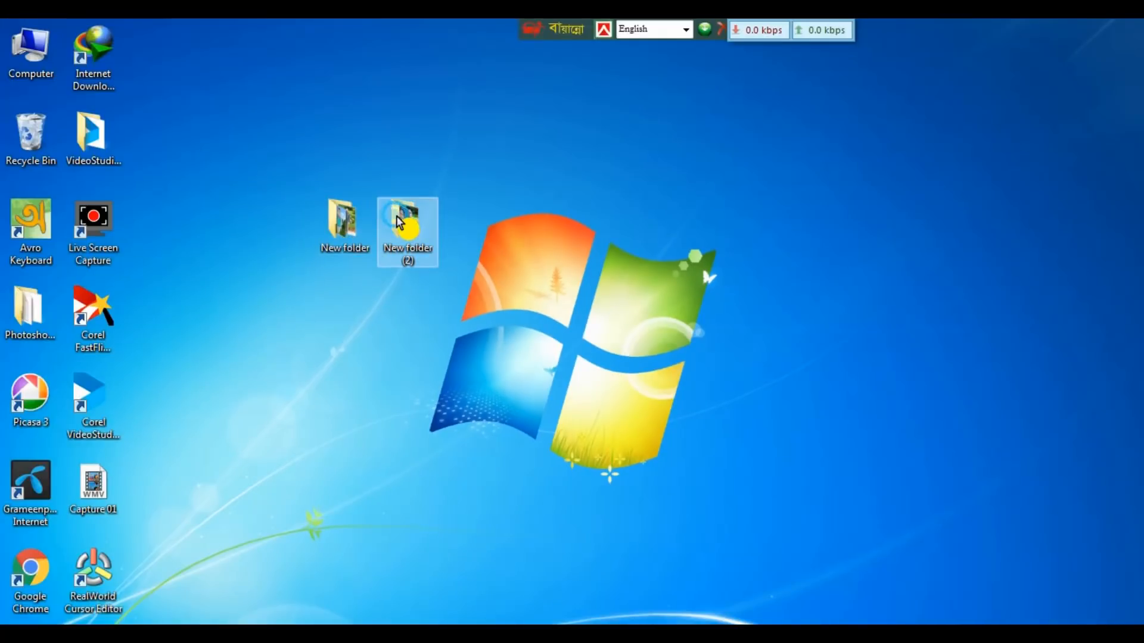
double_click(396, 220)
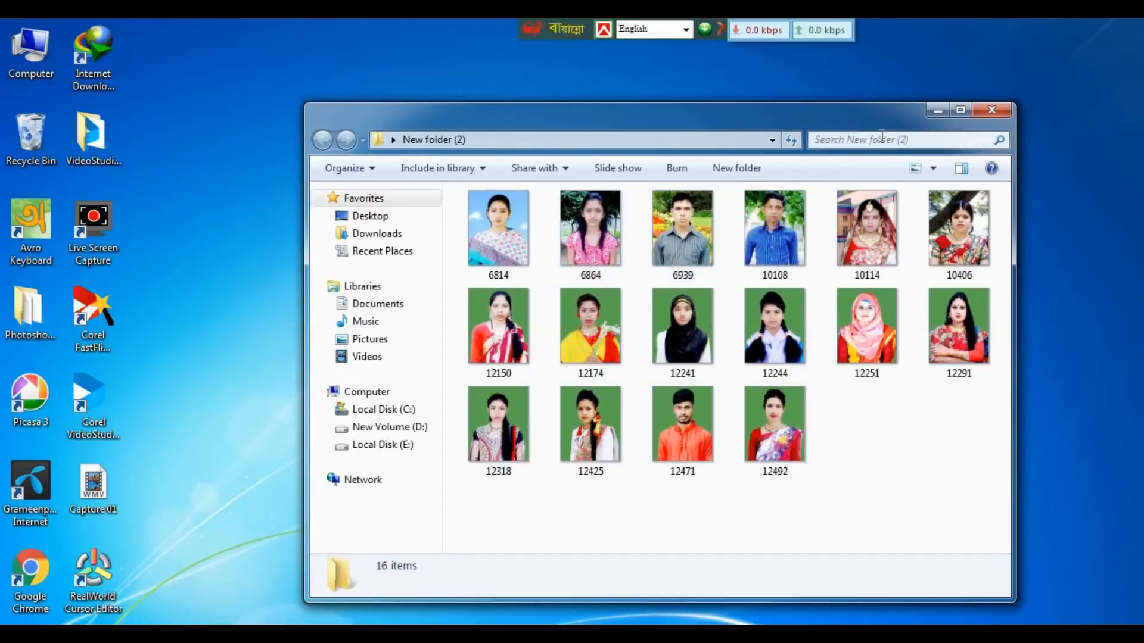
click(960, 110)
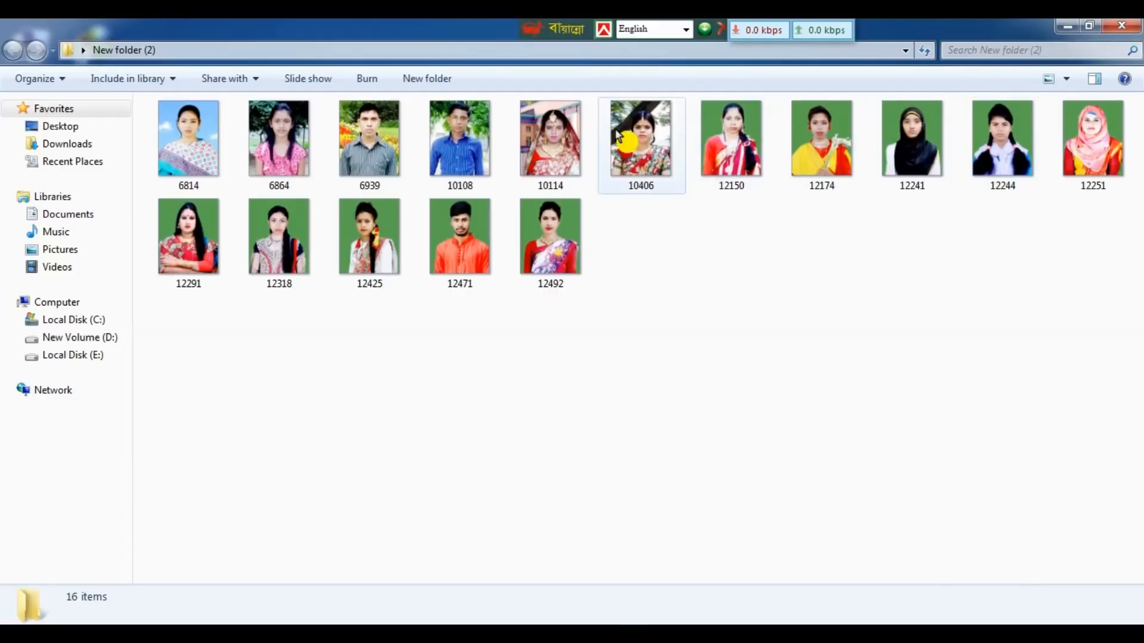
Open 6814 in the photo viewer and browse through the processed photos up to 12425 to check the batch results.
click(181, 134)
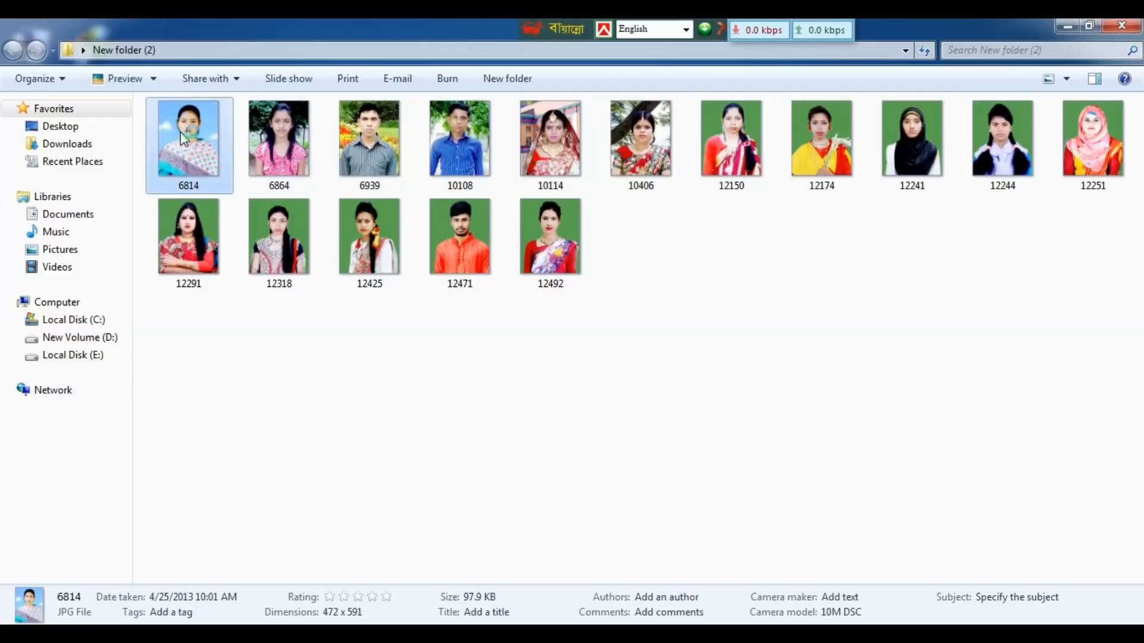
double_click(183, 138)
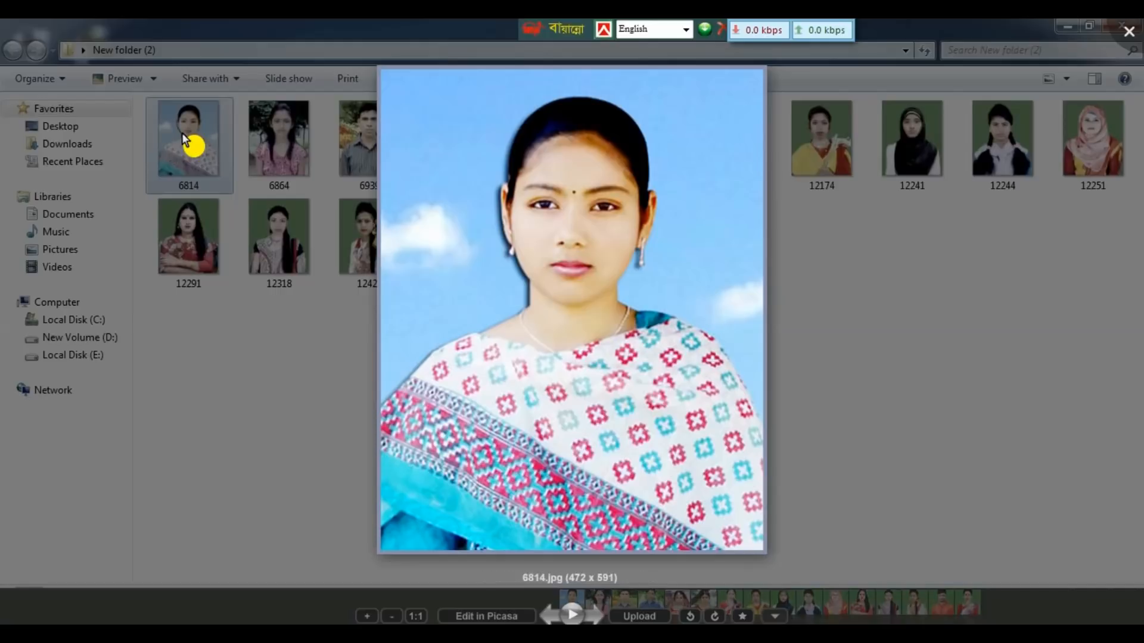
key(Right)
key(Right)
key(Right)
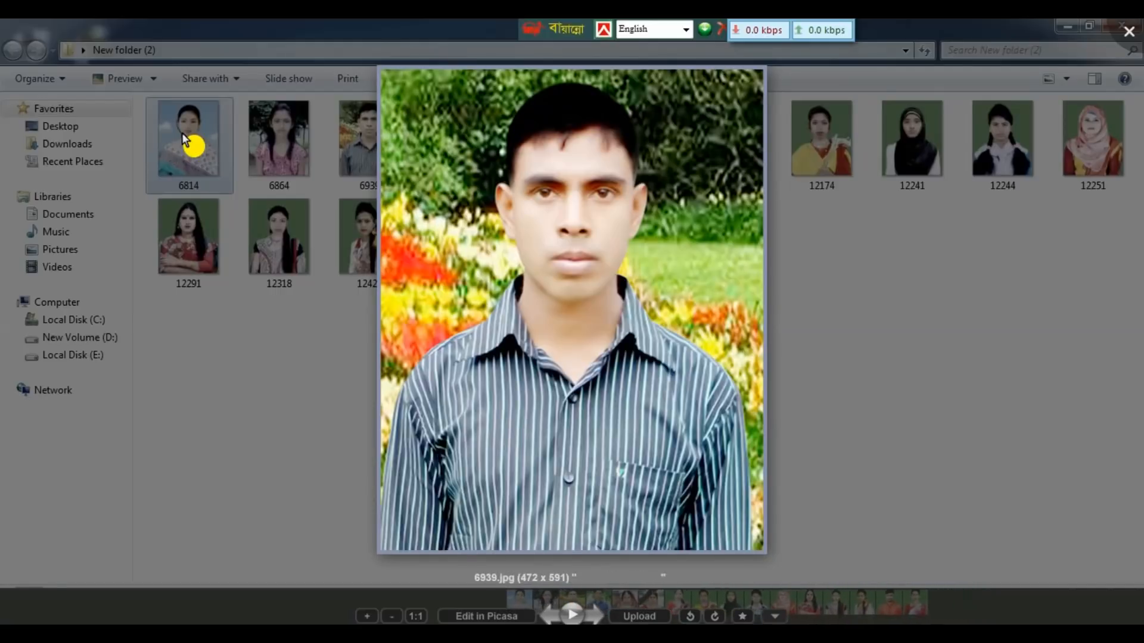
key(Right)
key(Right)
key(Right)
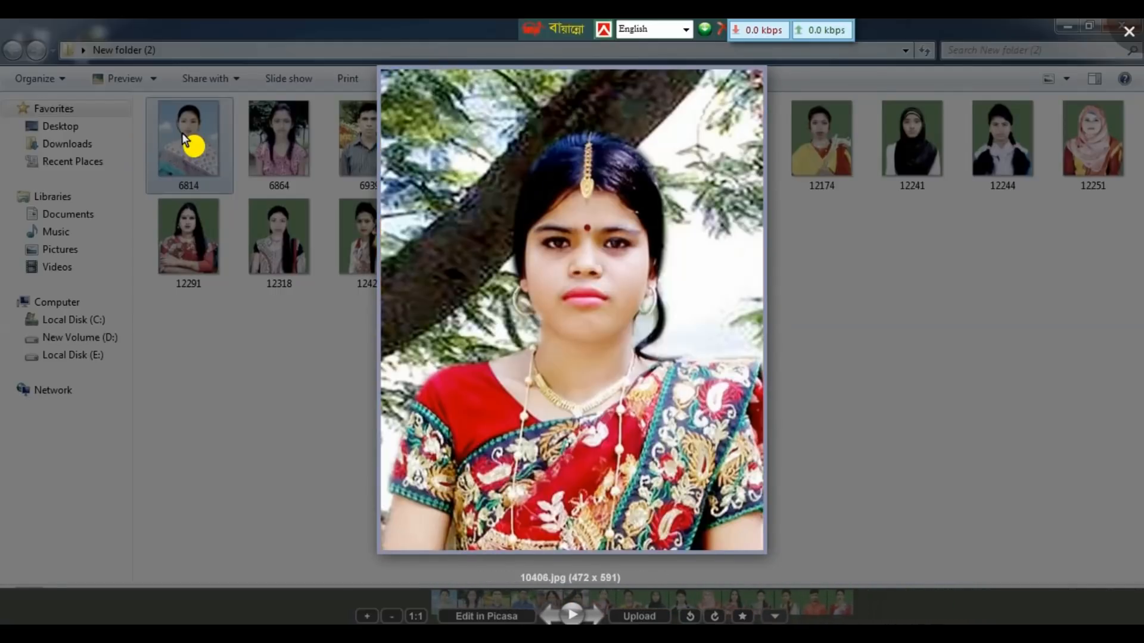
key(Right)
key(Right)
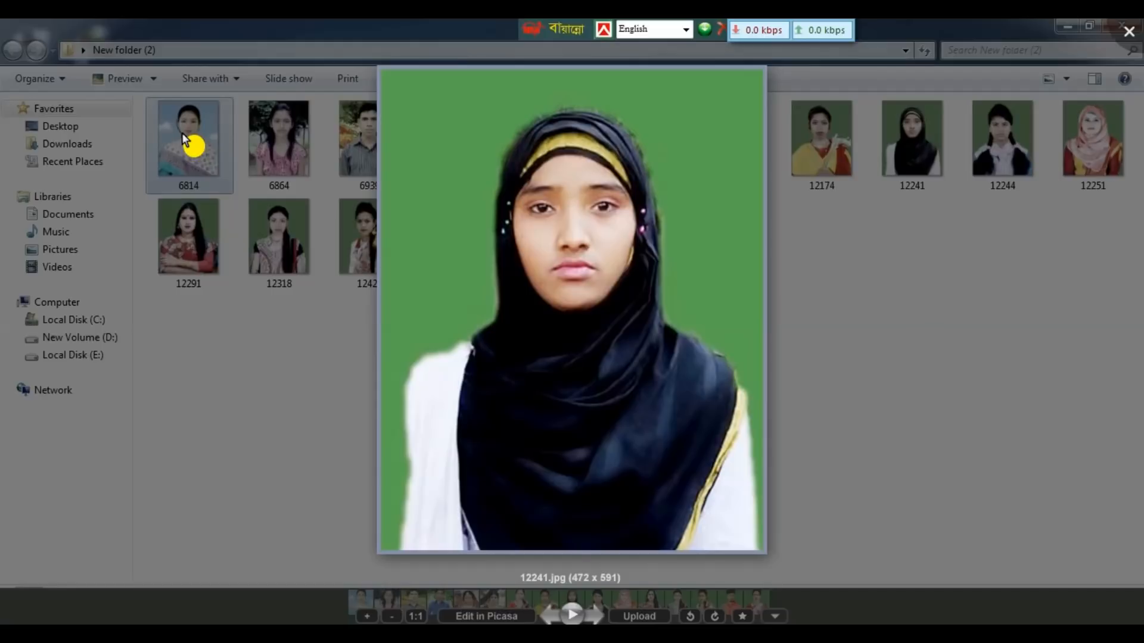
key(Right)
key(Right)
key(Right)
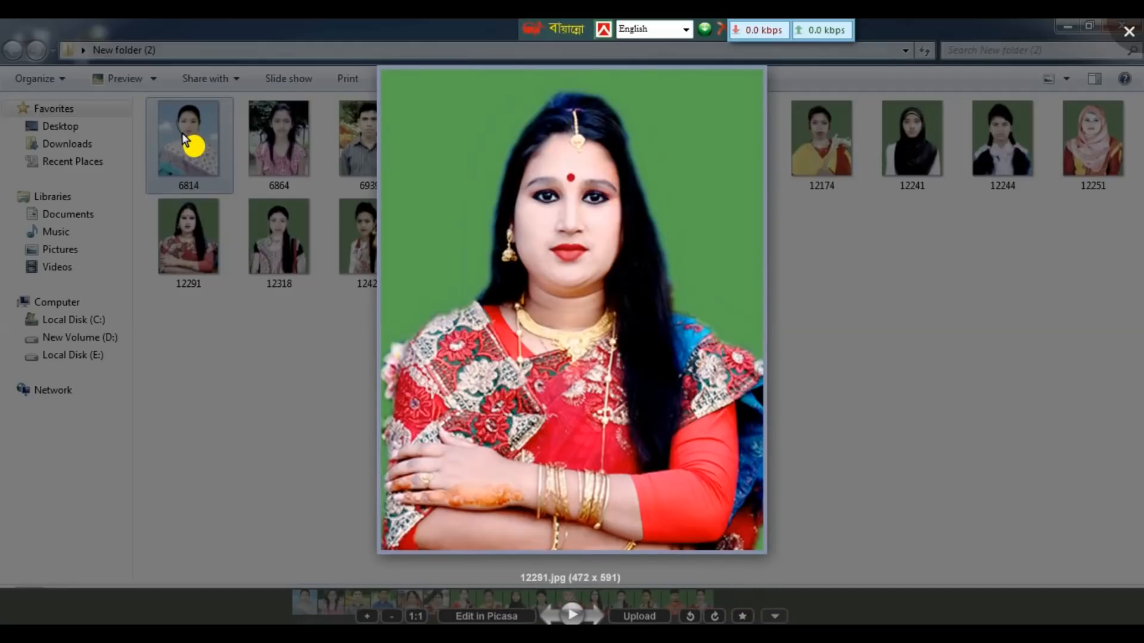
key(Right)
key(Right)
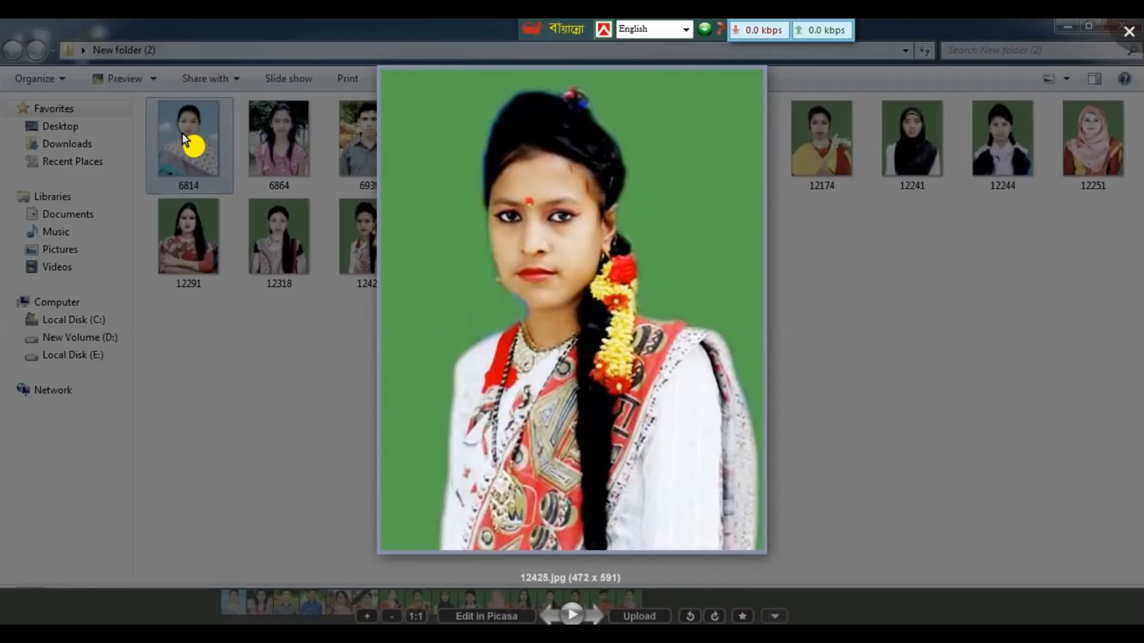